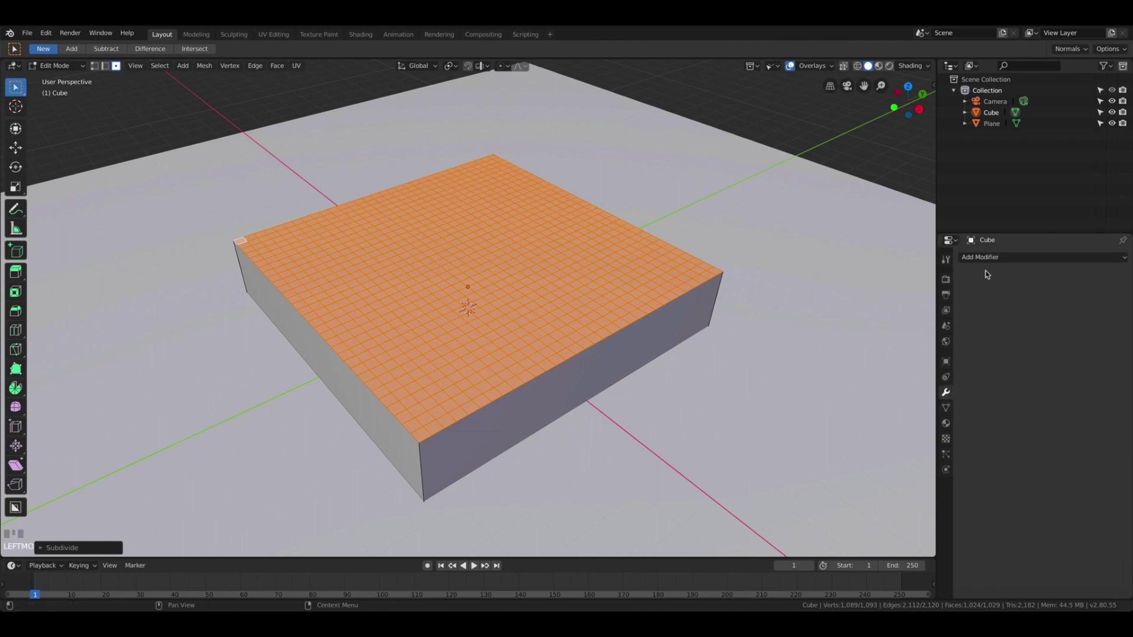
Open the list of modifiers to add to the subdivided slab
left_click(990, 258)
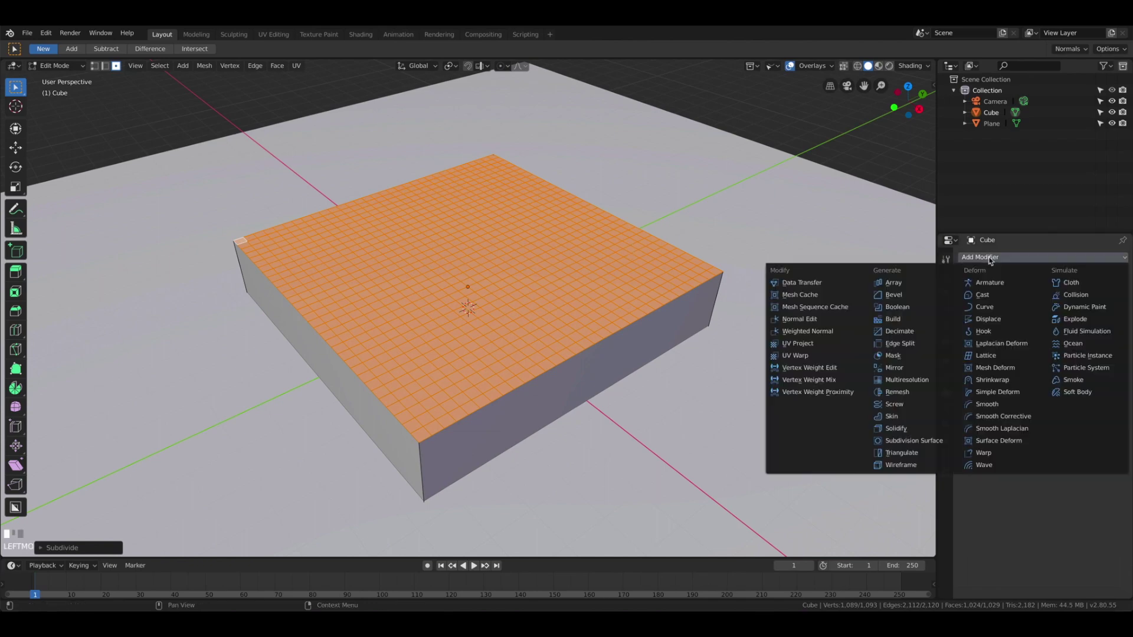
Add a Displace modifier driven by a new Clouds texture
left_click(989, 319)
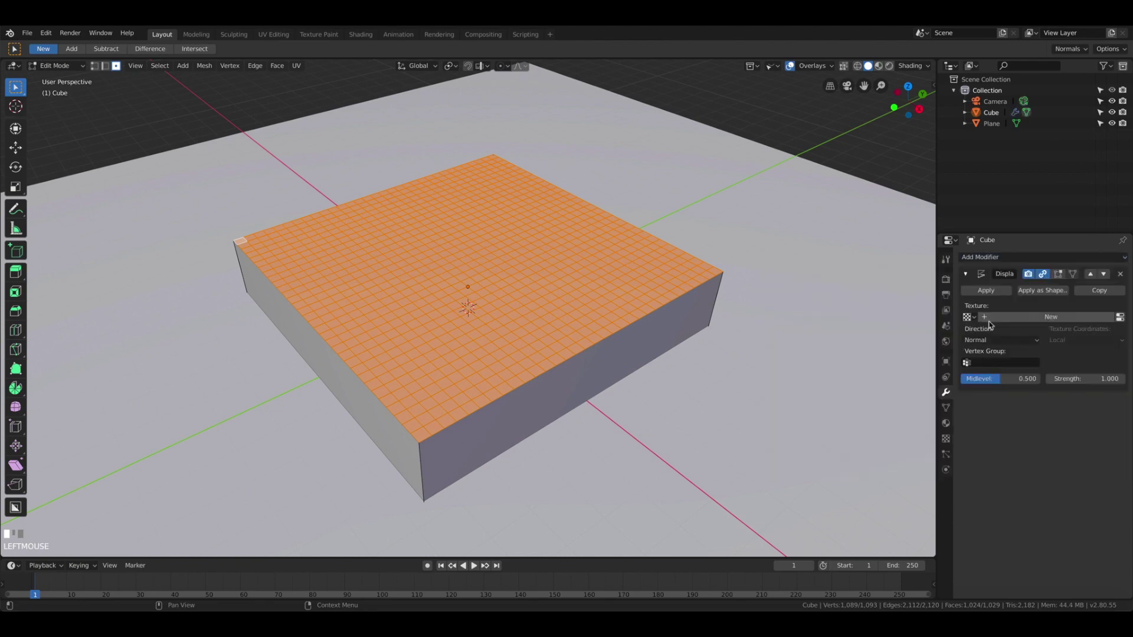
left_click(997, 319)
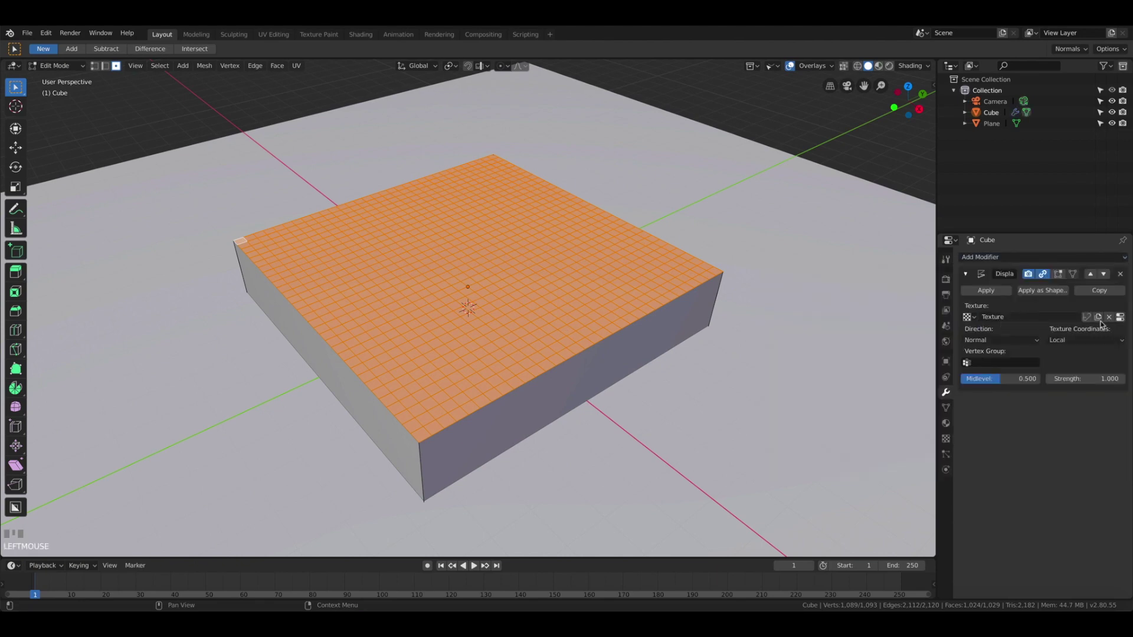
left_click(1121, 318)
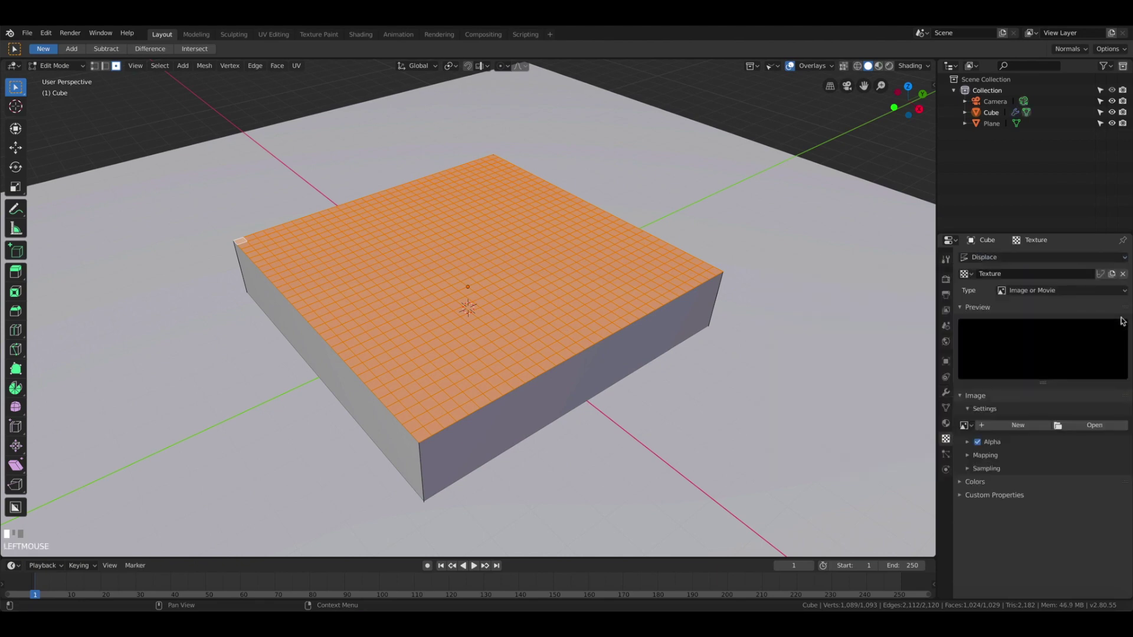
left_click(1048, 293)
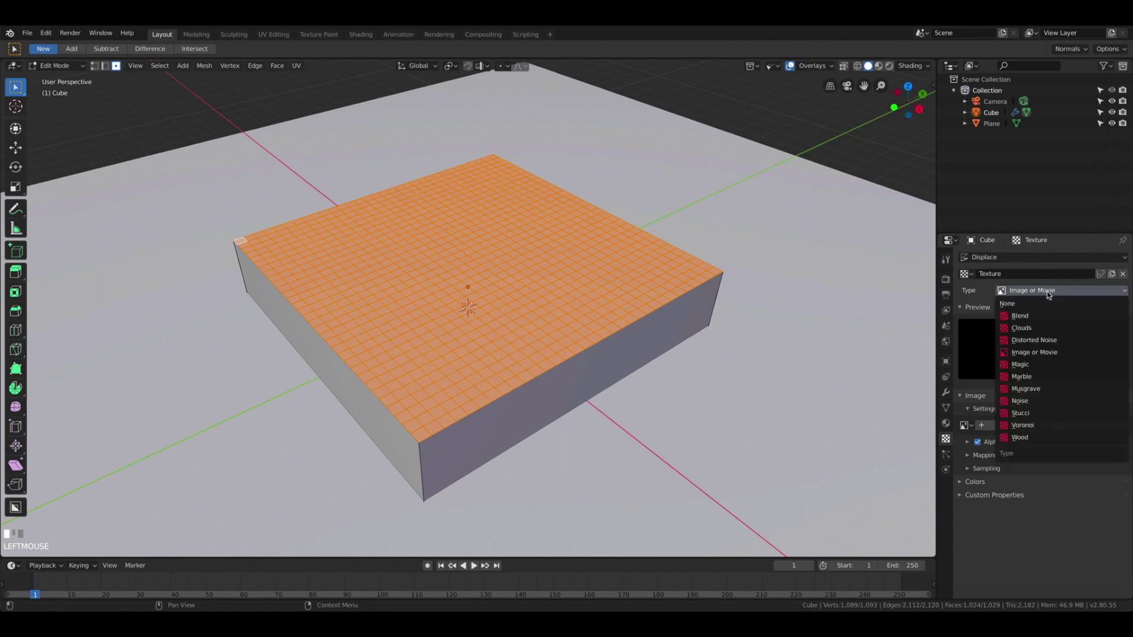
left_click(1043, 331)
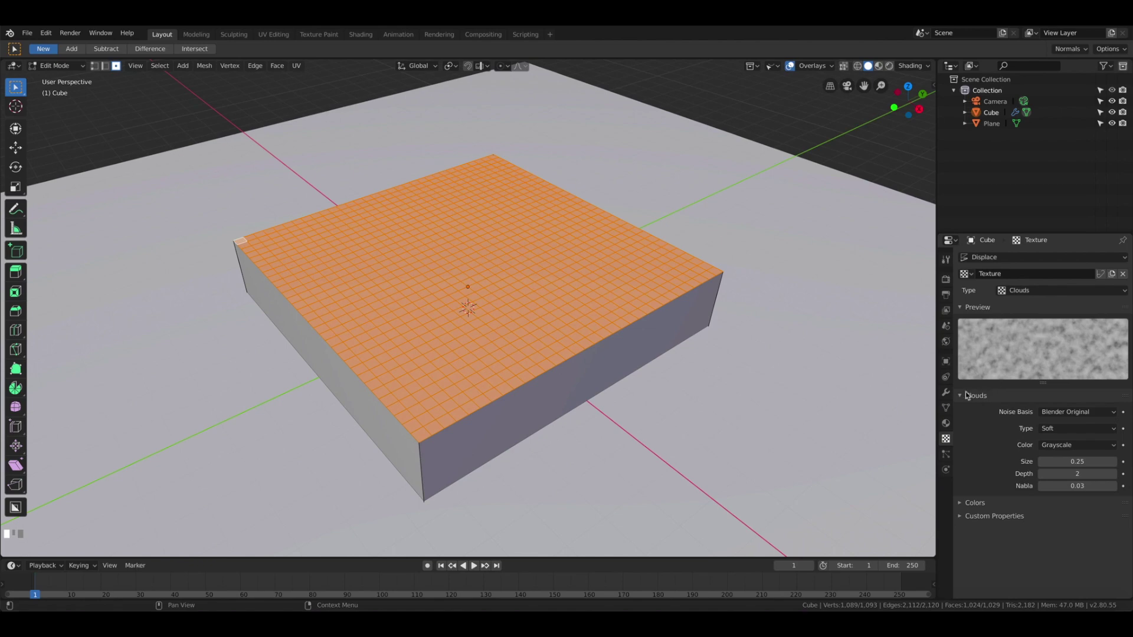
Show the displacement in Edit Mode and inspect the bumpy terrain from Object Mode
left_click(946, 393)
left_click(1058, 275)
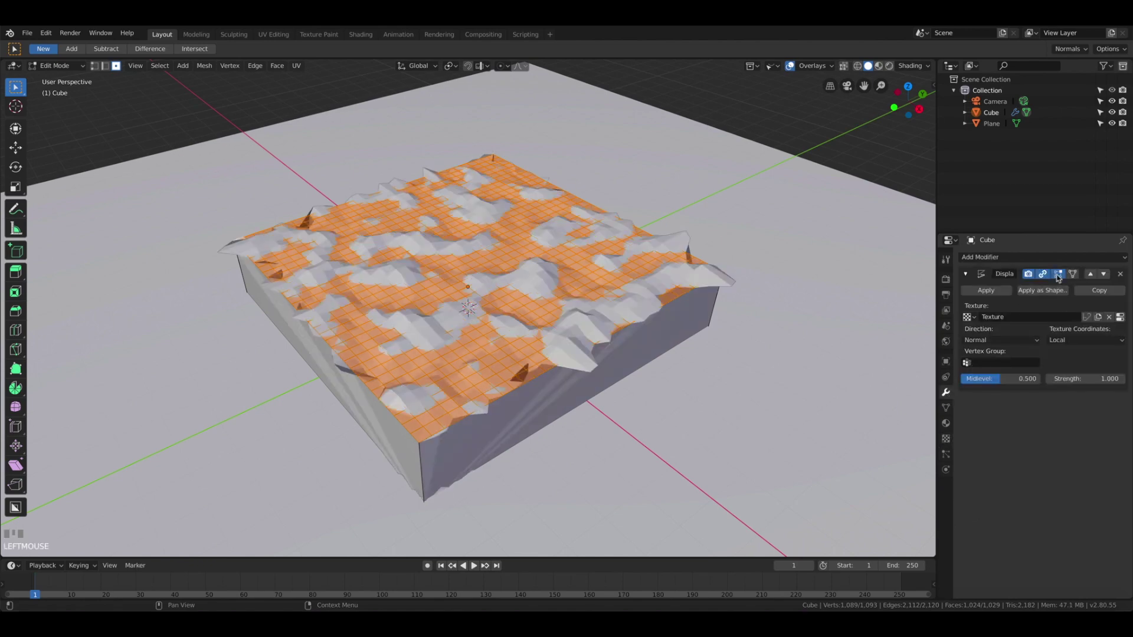
key("Tab")
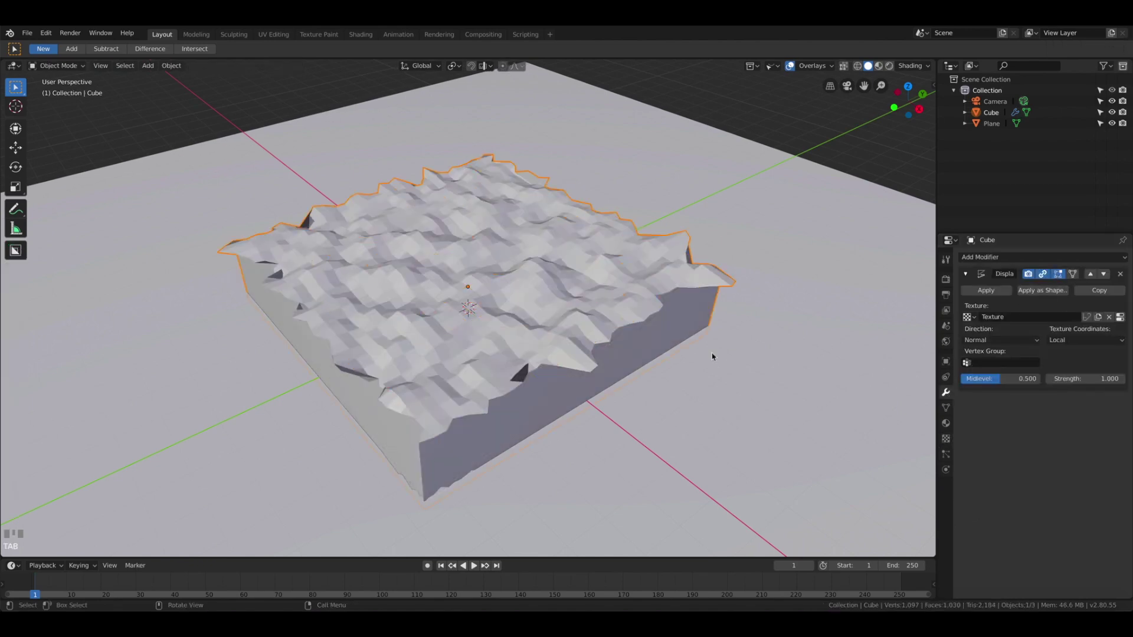
mouse_move(708, 357)
middle_mouse_down()
mouse_move(720, 354)
mouse_move(708, 357)
middle_mouse_up()
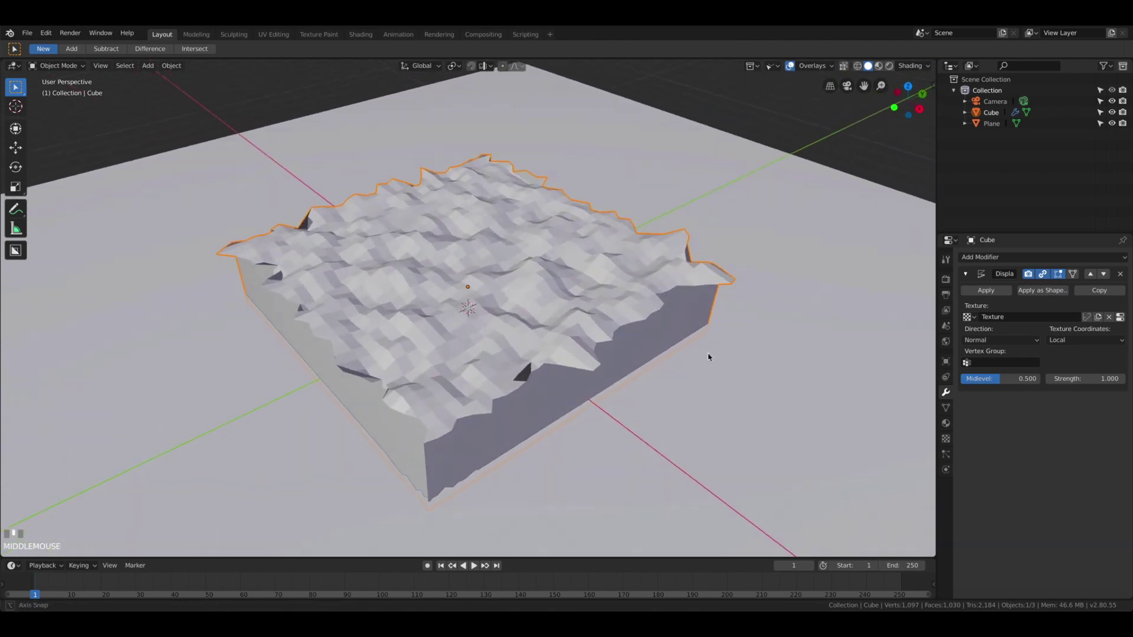
key("Tab")
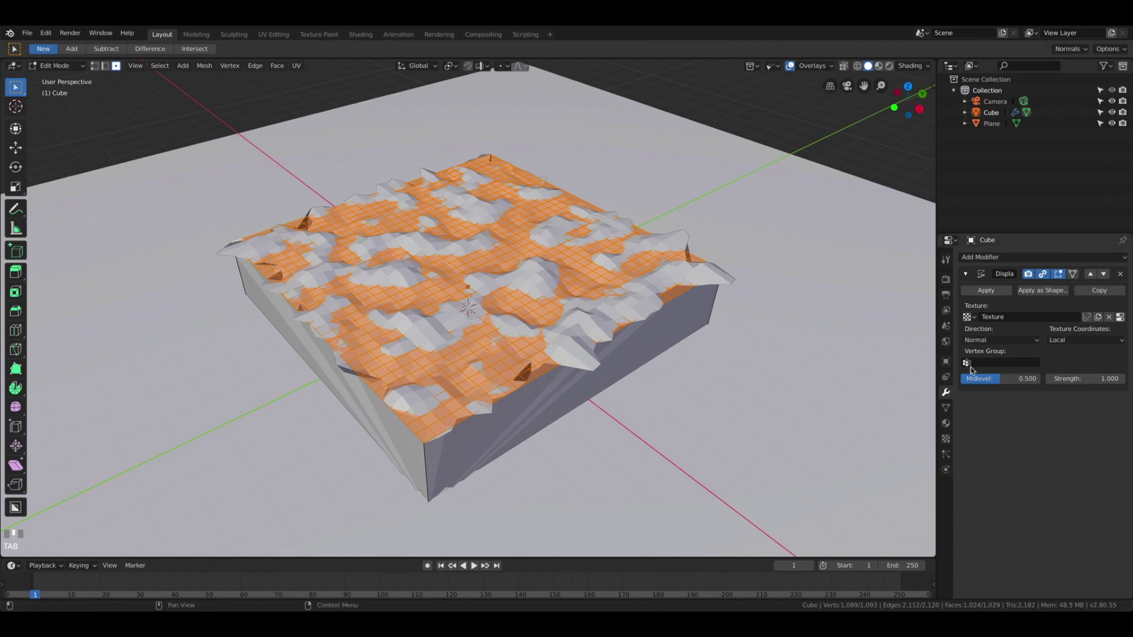
Create a vertex group named 'surface' and assign the top faces, shrunk away from the rim
left_click(944, 412)
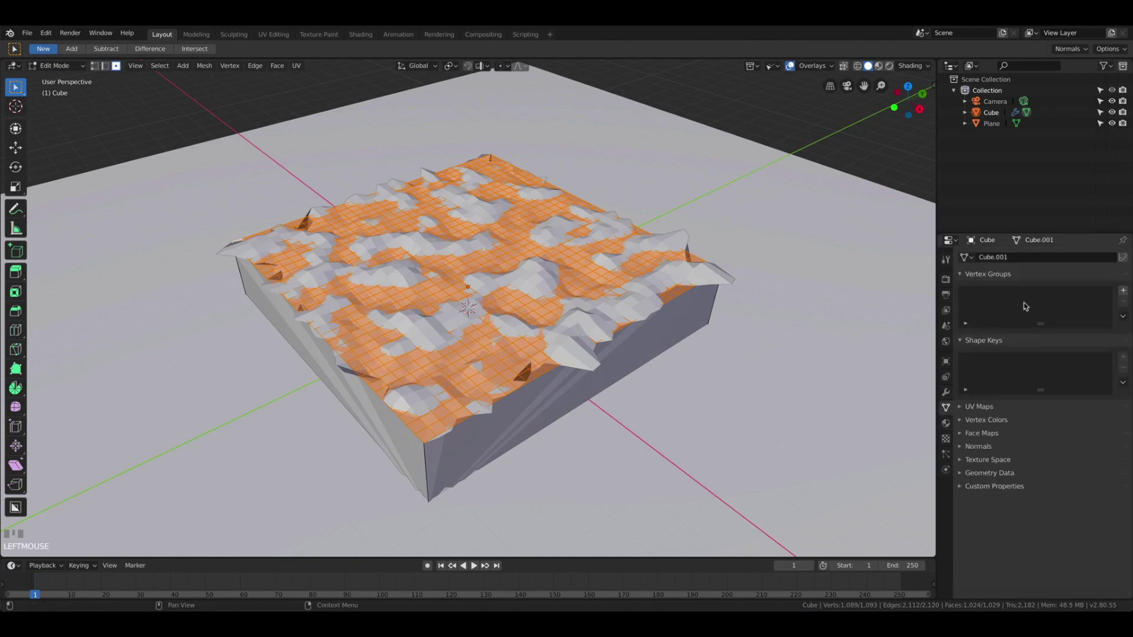
left_click(1123, 290)
double_click(976, 293)
type("sirface")
key("Return")
key("ctrl+minus")
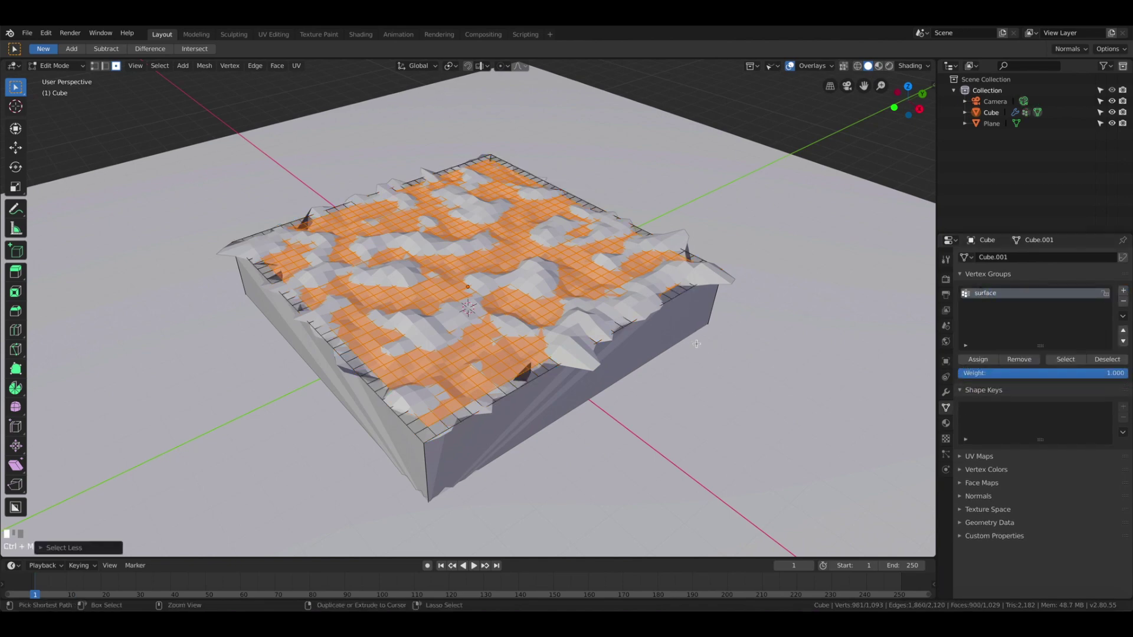
left_click(977, 359)
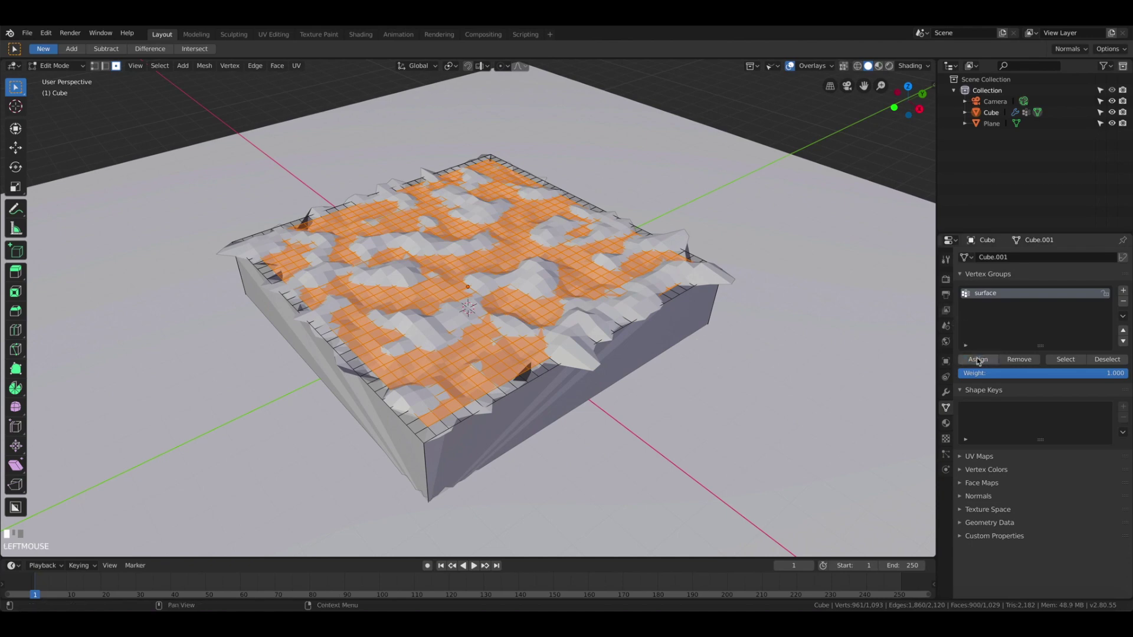
Limit the Displace modifier to the 'surface' vertex group and check the block
left_click(946, 392)
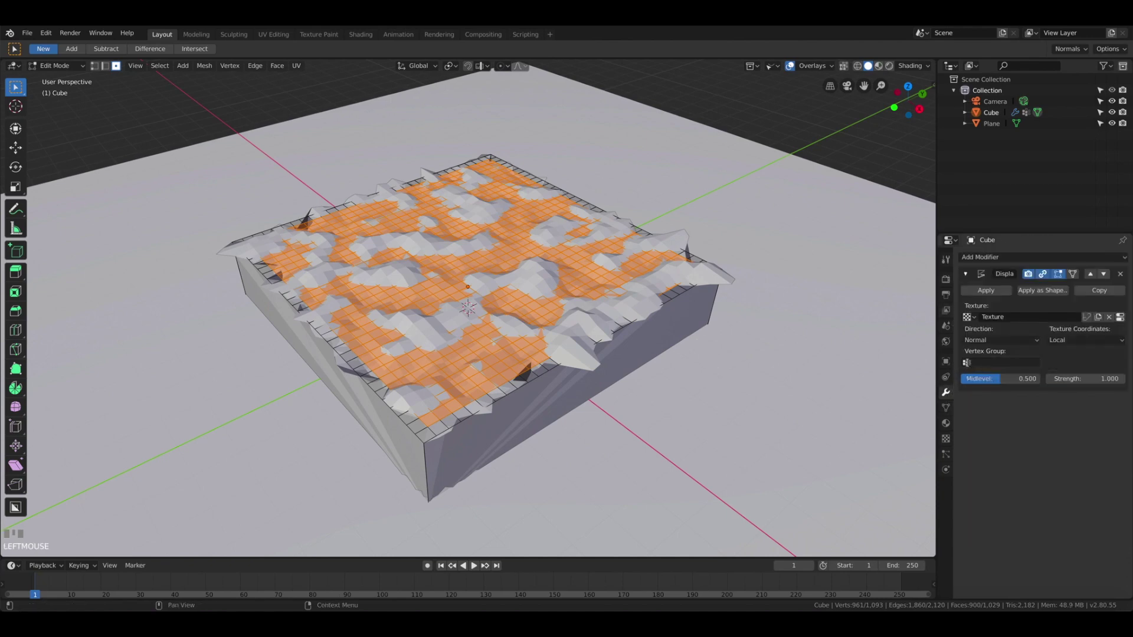
left_click(1003, 363)
left_click(997, 378)
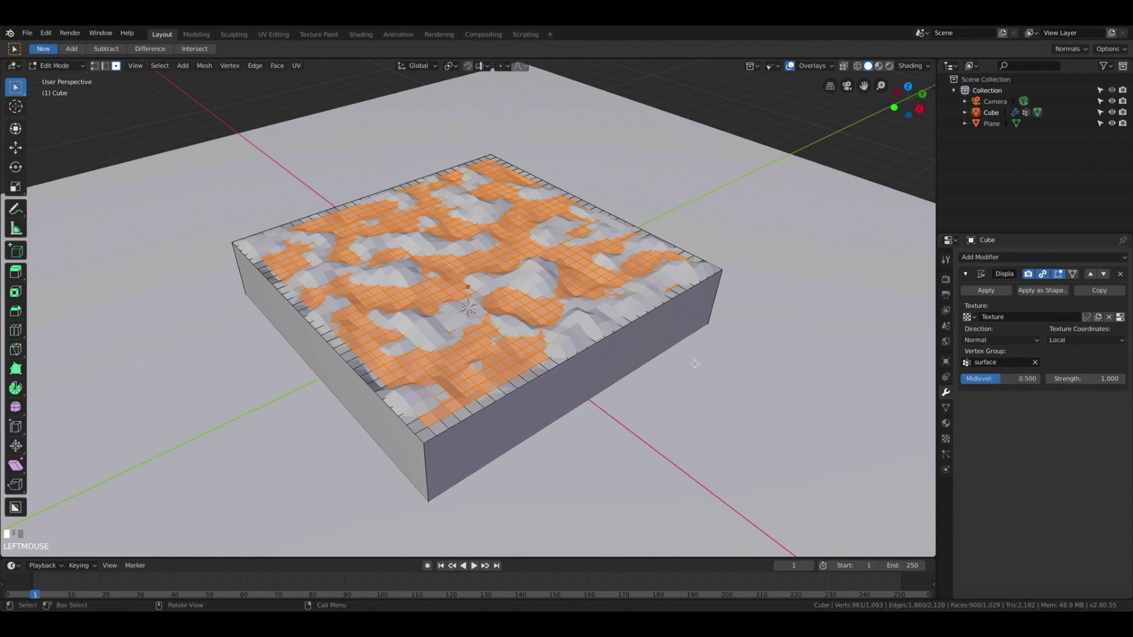
key("Tab")
middle_click_drag(666, 364, 664, 365)
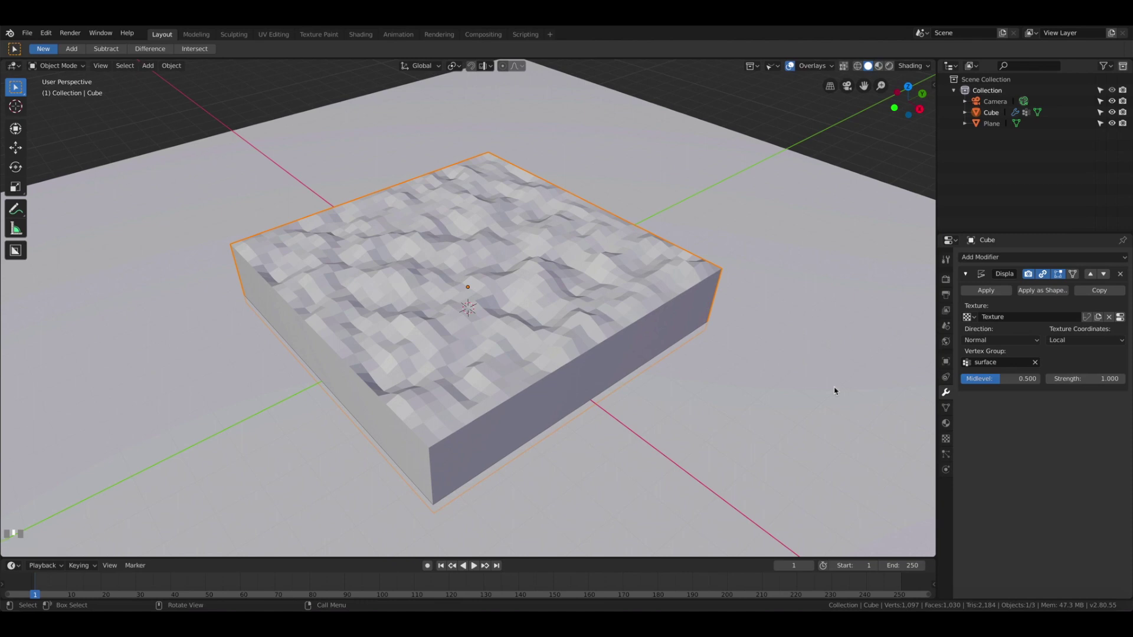
Grow the selection to the whole top and triangulate those faces
key("Tab")
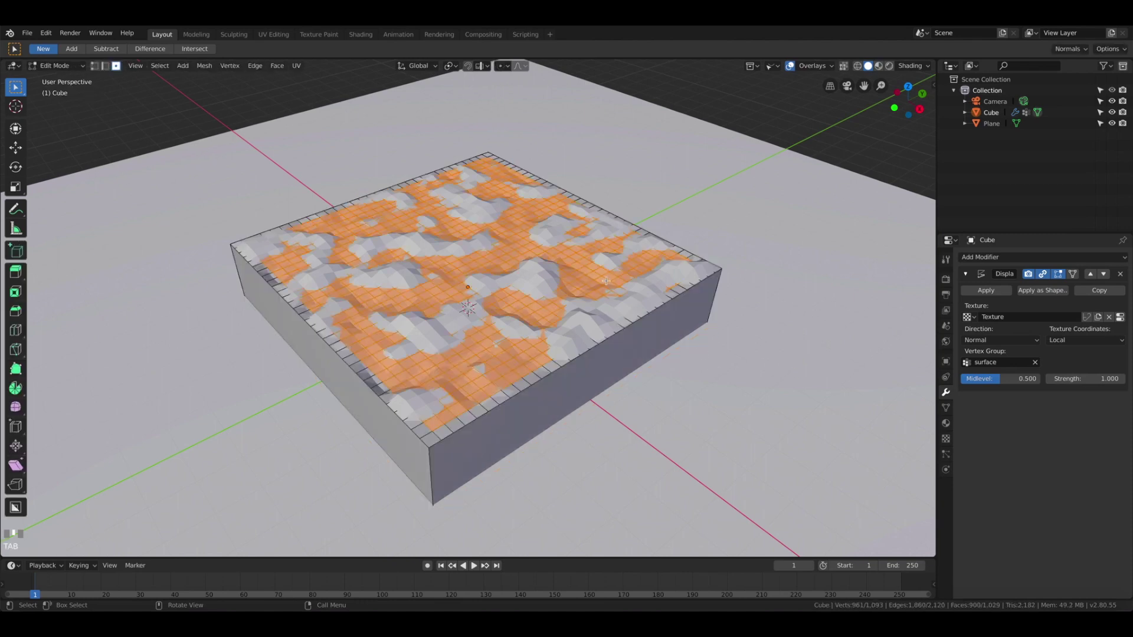
key("ctrl+KP_Add")
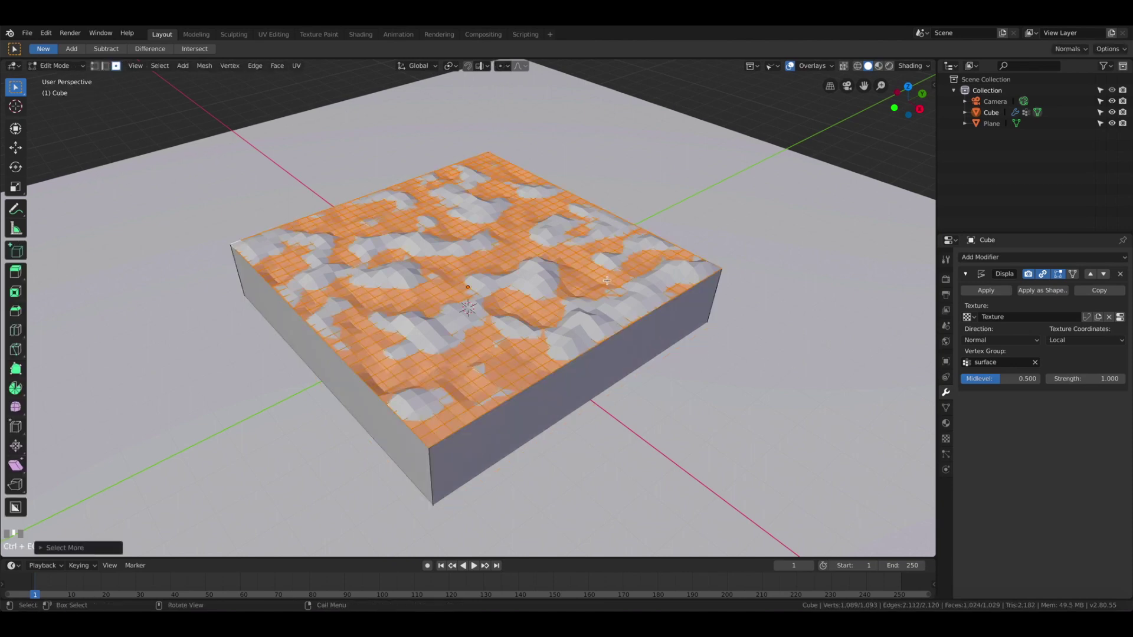
right_click(607, 281)
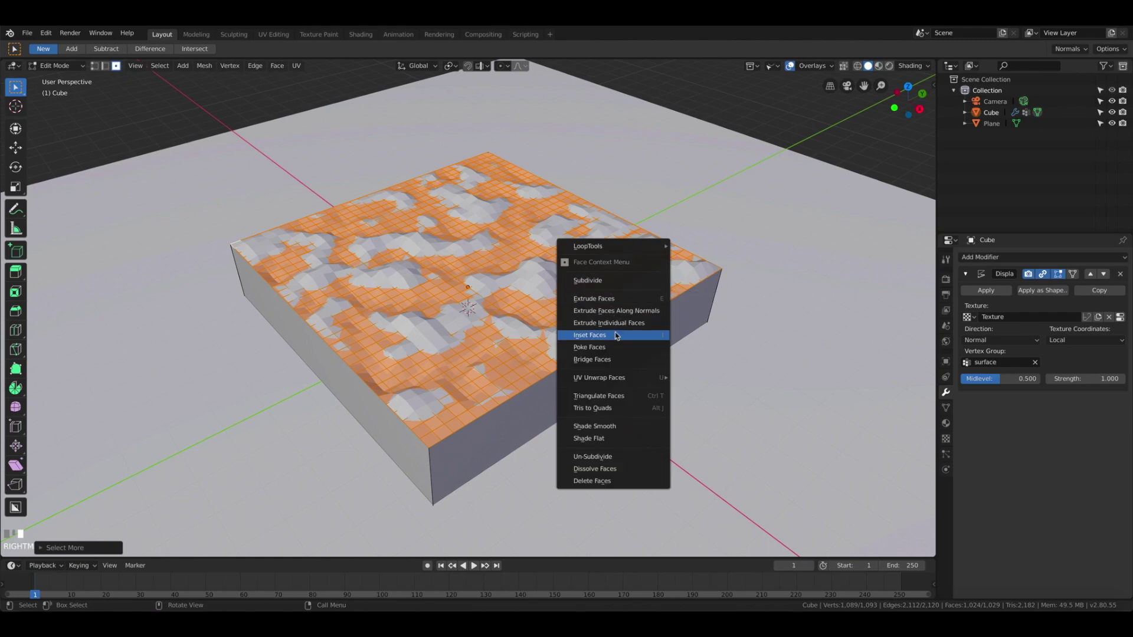
left_click(616, 396)
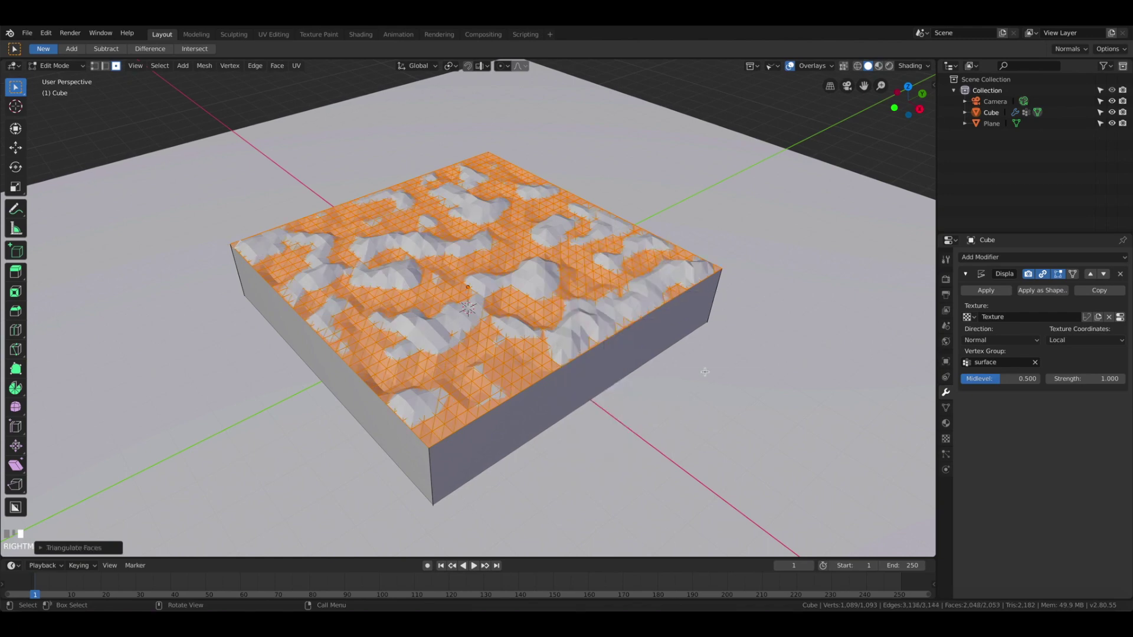
key("Tab")
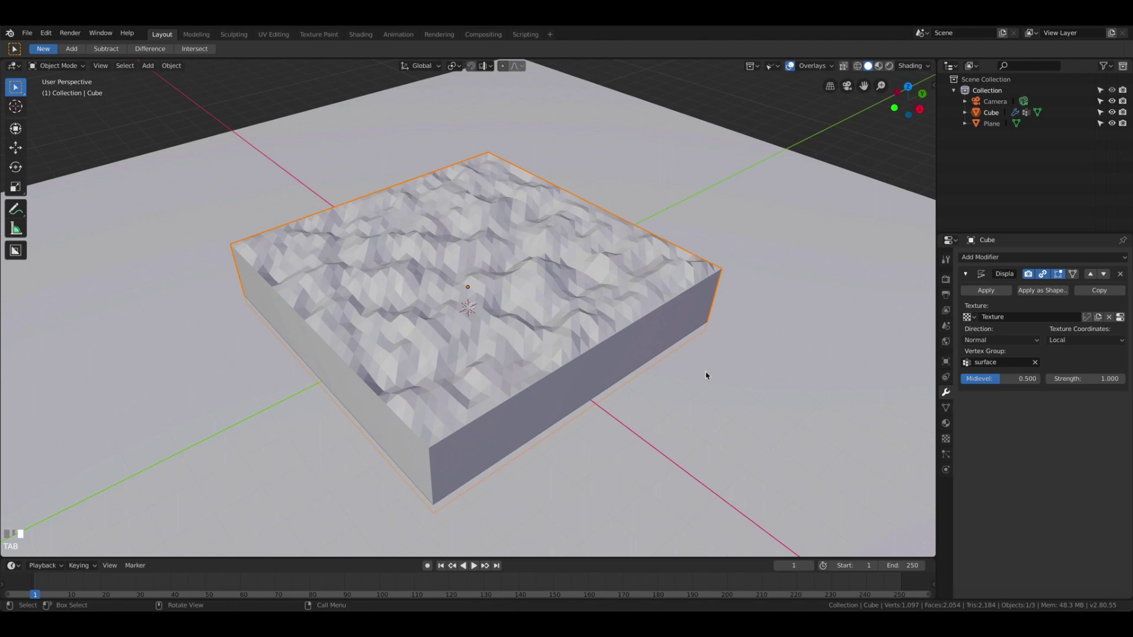
middle_click_drag(688, 373, 693, 372)
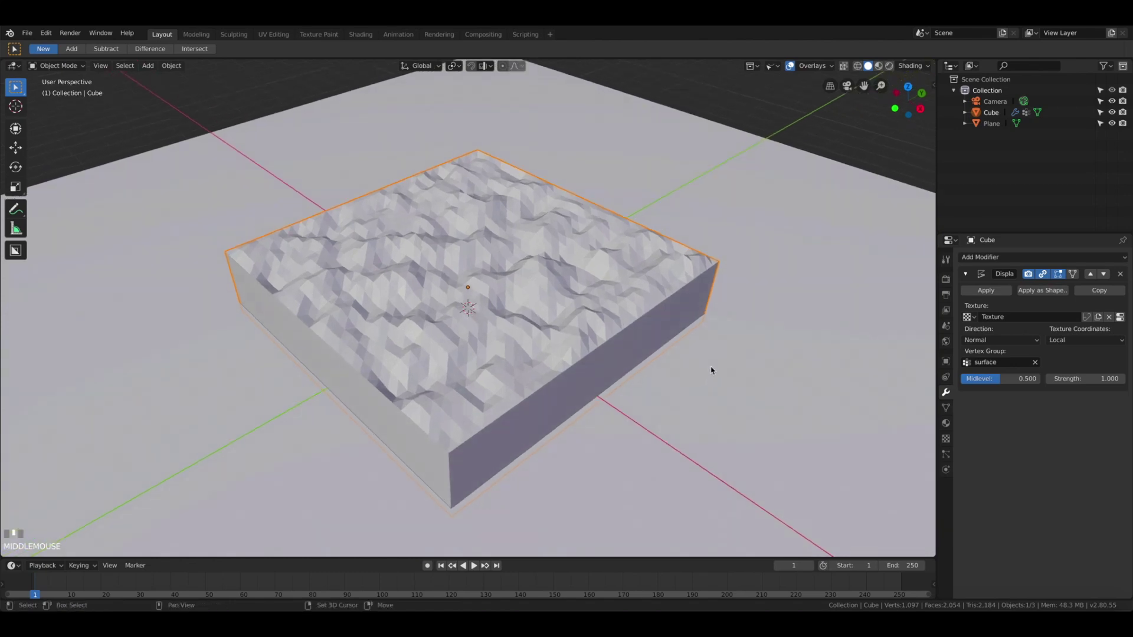
Add a Suzanne monkey head, raise it out of the terrain and enlarge it
key("shift+a")
mouse_move(712, 368)
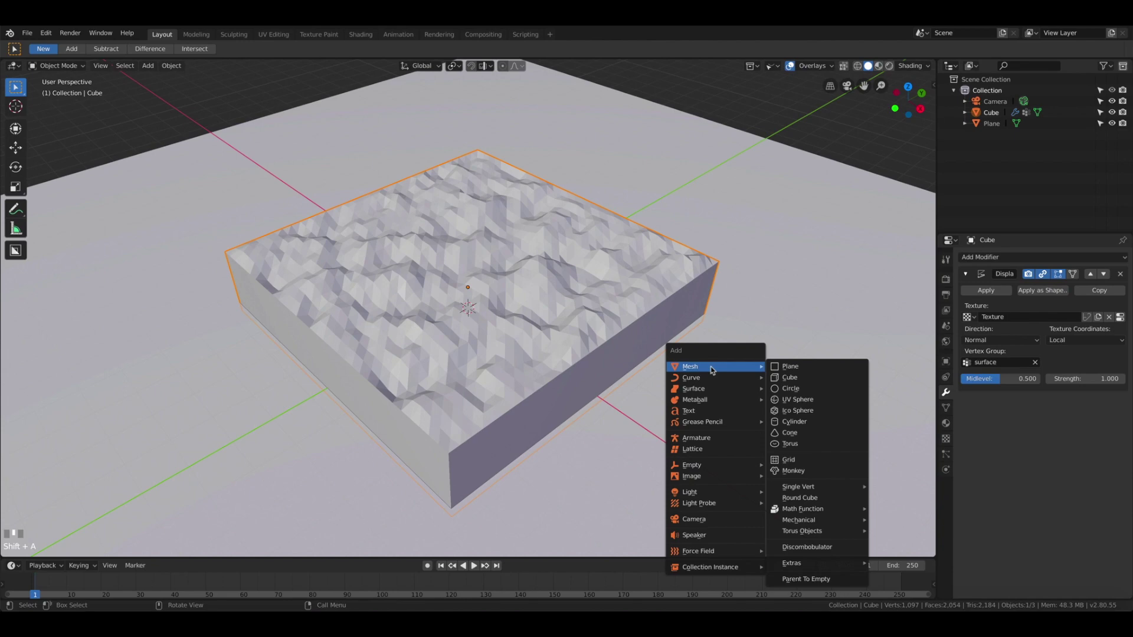
left_click(790, 470)
key("g")
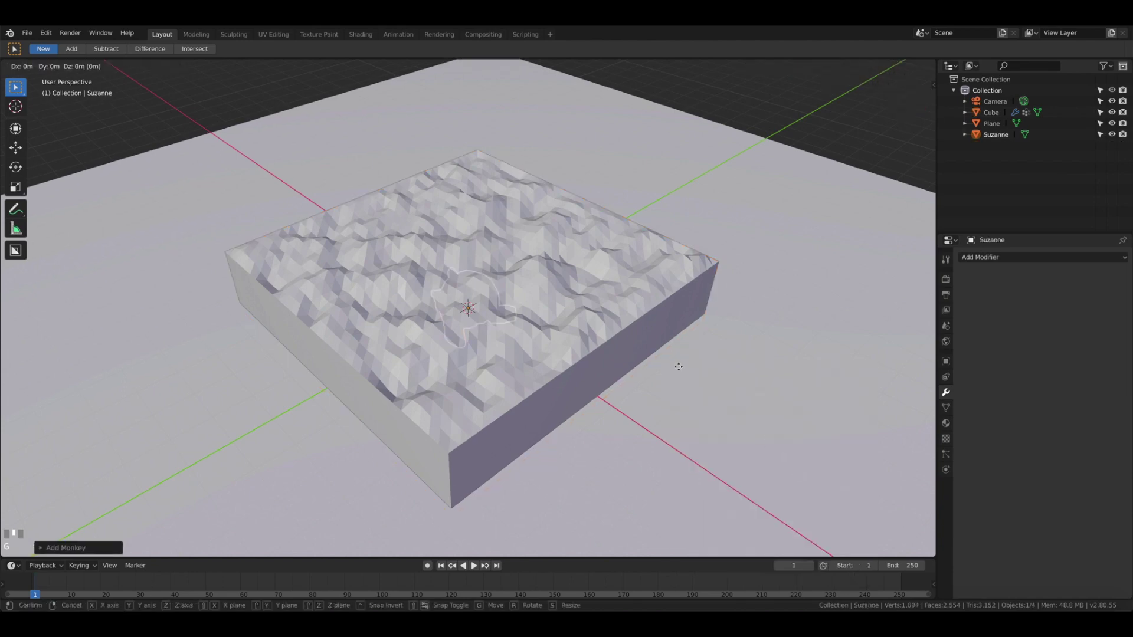
left_click(675, 328)
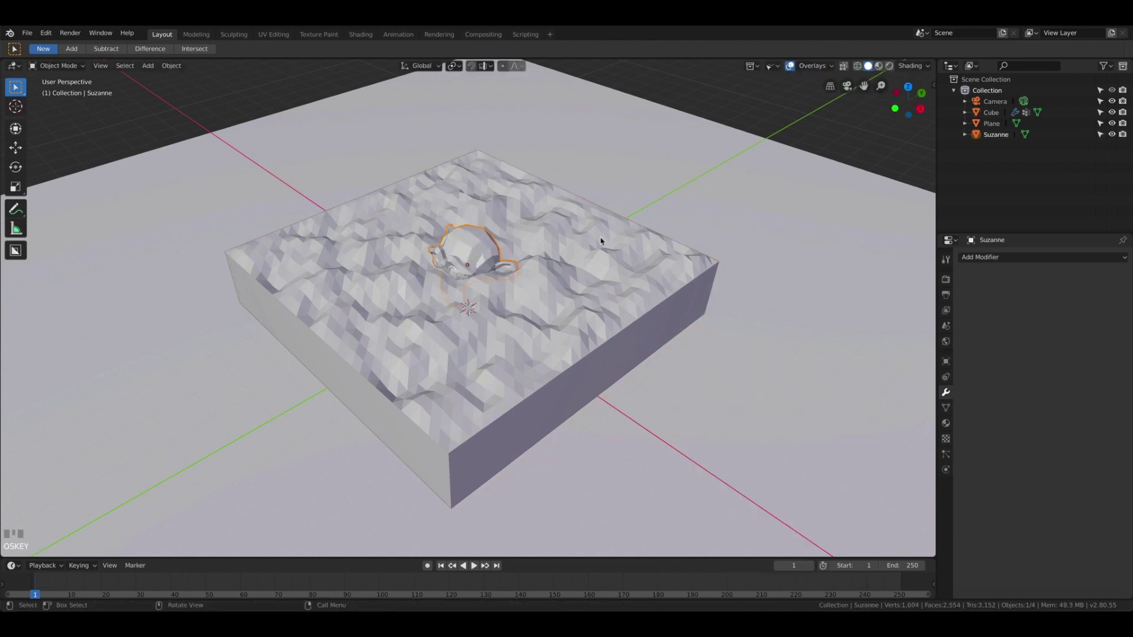
key("s")
left_click(623, 248)
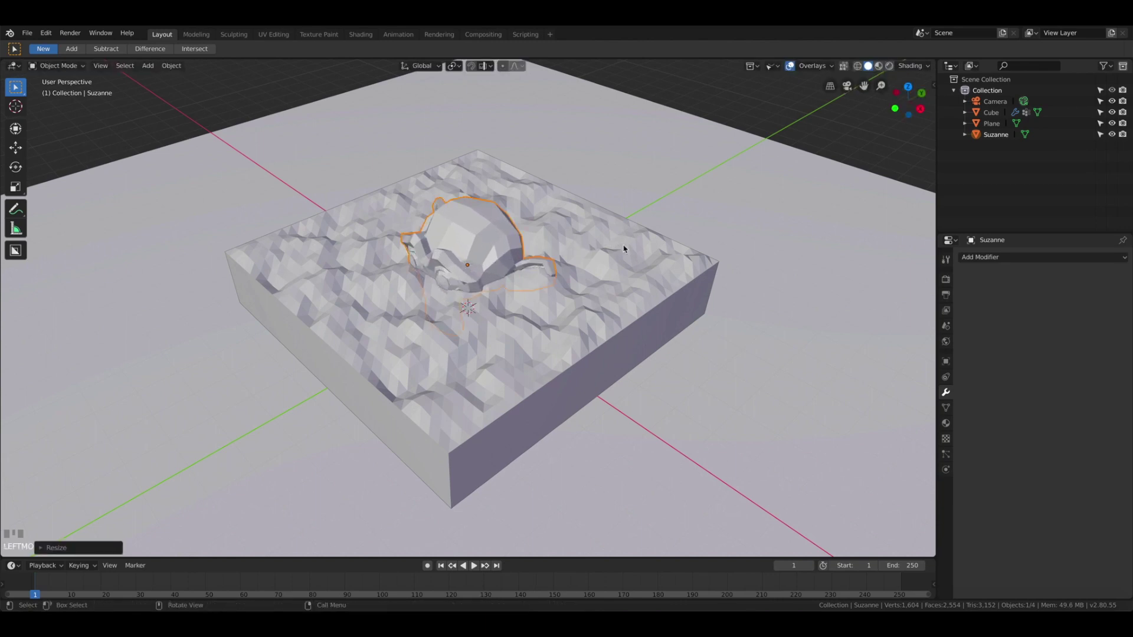
Give the monkey head smooth shading after cancelling a Y-axis rotation
key("r")
key("y")
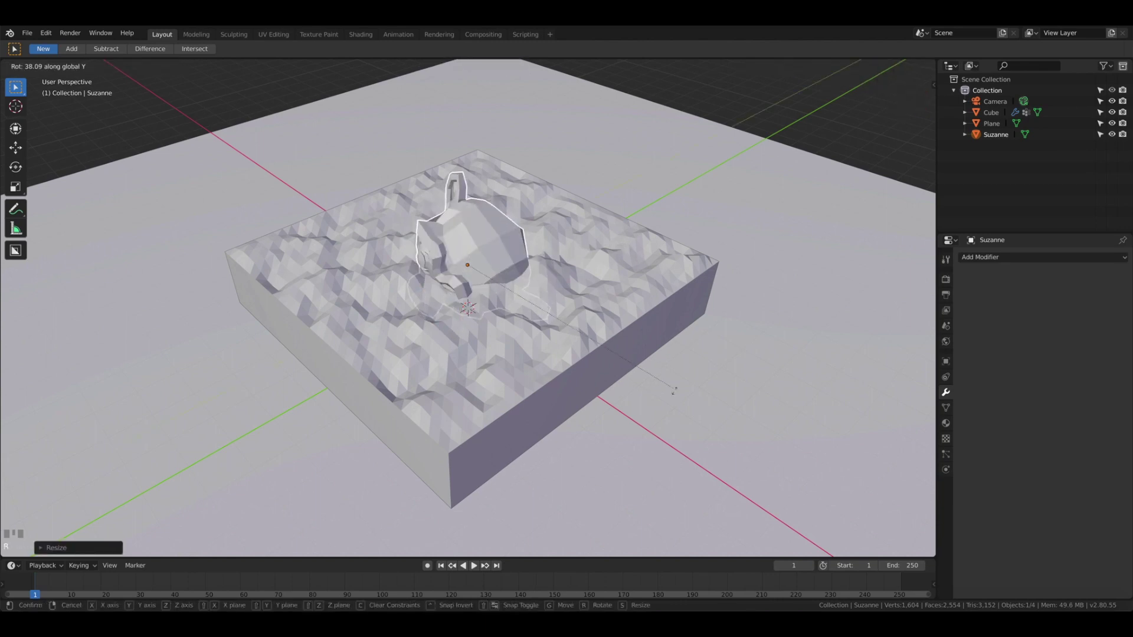
right_click(673, 389)
right_click(519, 261)
left_click(526, 258)
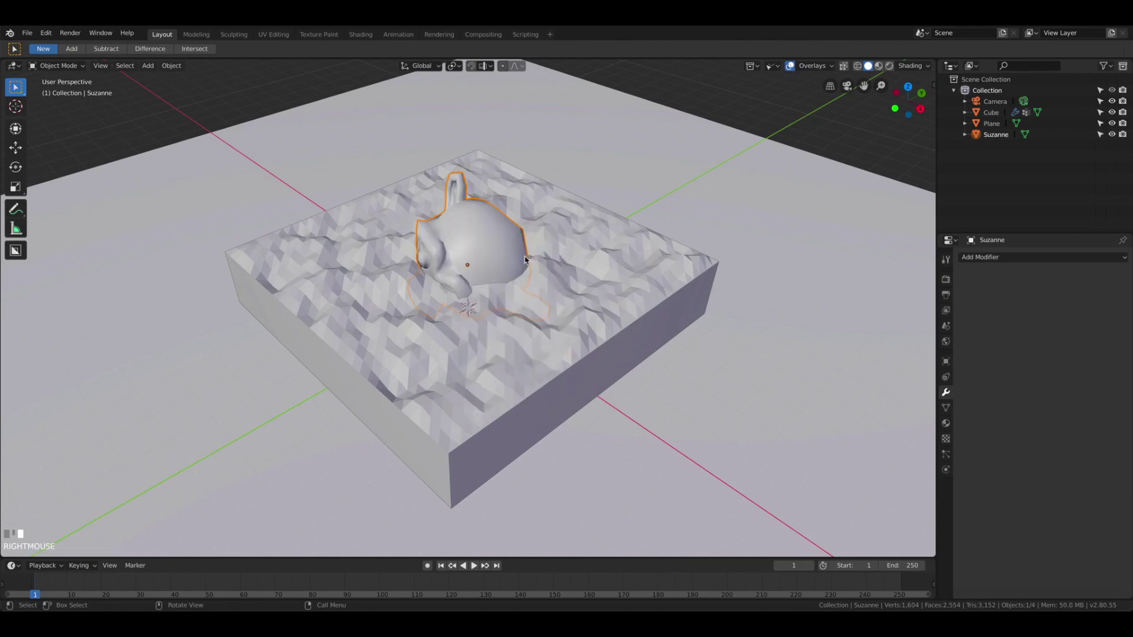
Slide Suzanne horizontally to a new spot, then lift it slightly along Z
key("g")
key("shift+z")
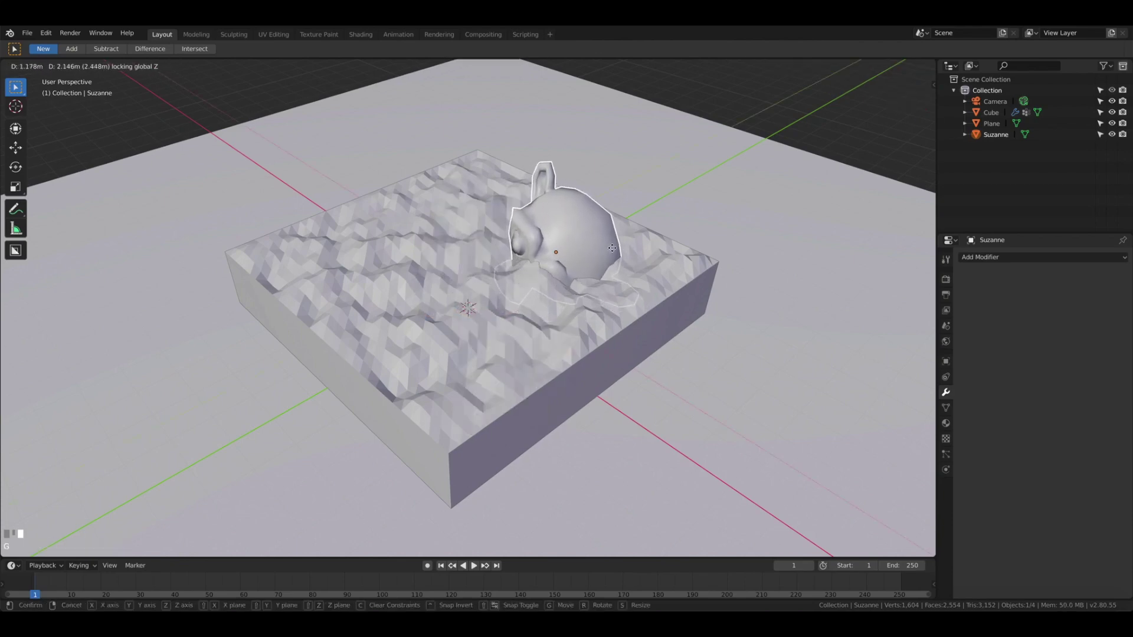
left_click(612, 248)
key("g")
key("z")
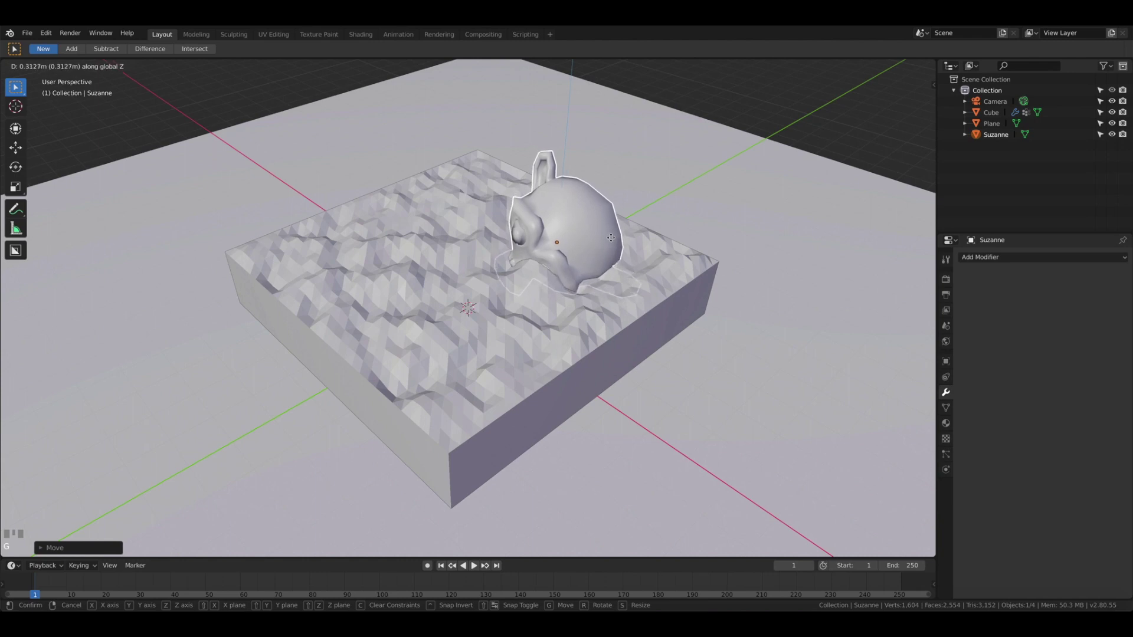
left_click(610, 237)
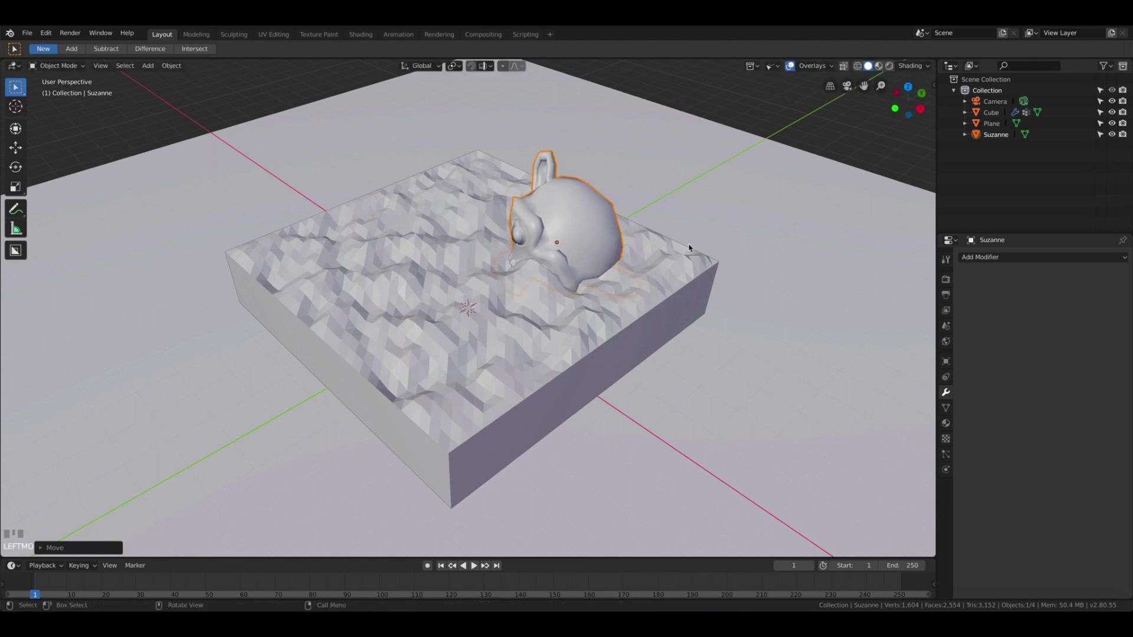
Switch the render engine to Cycles and preview the viewport in Rendered shading
left_click(947, 283)
left_click(1064, 259)
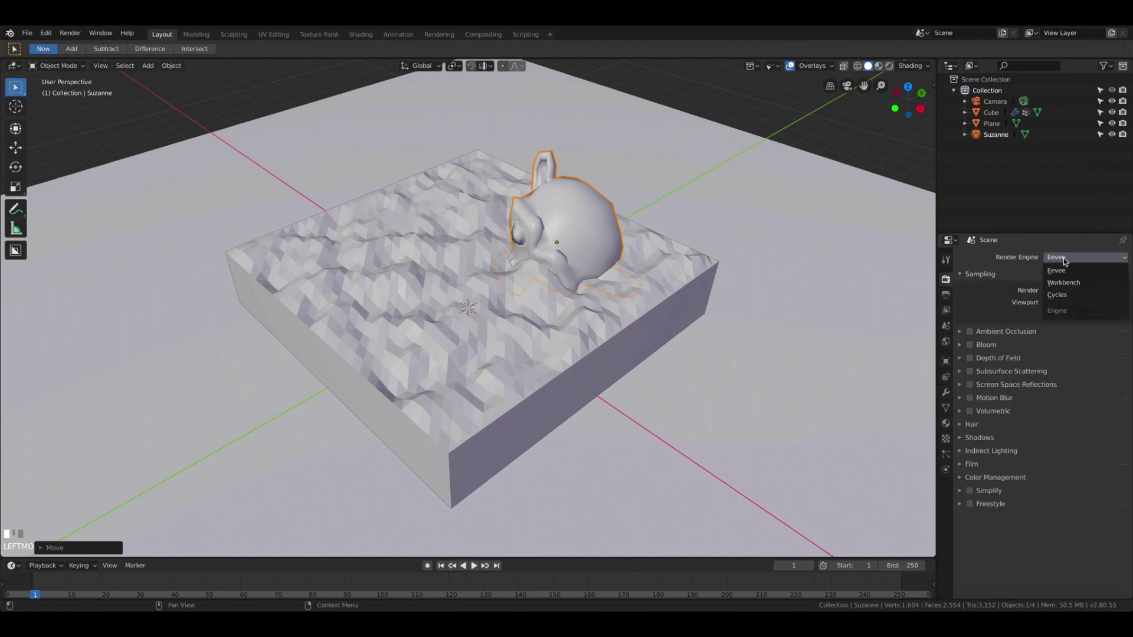
left_click(1058, 295)
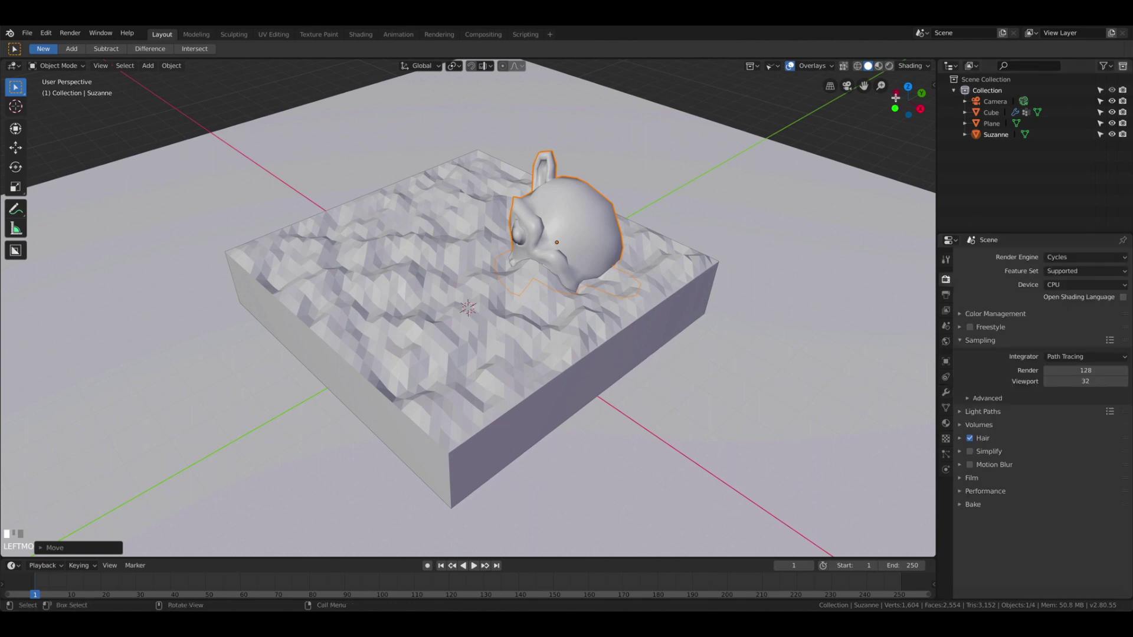
left_click(890, 67)
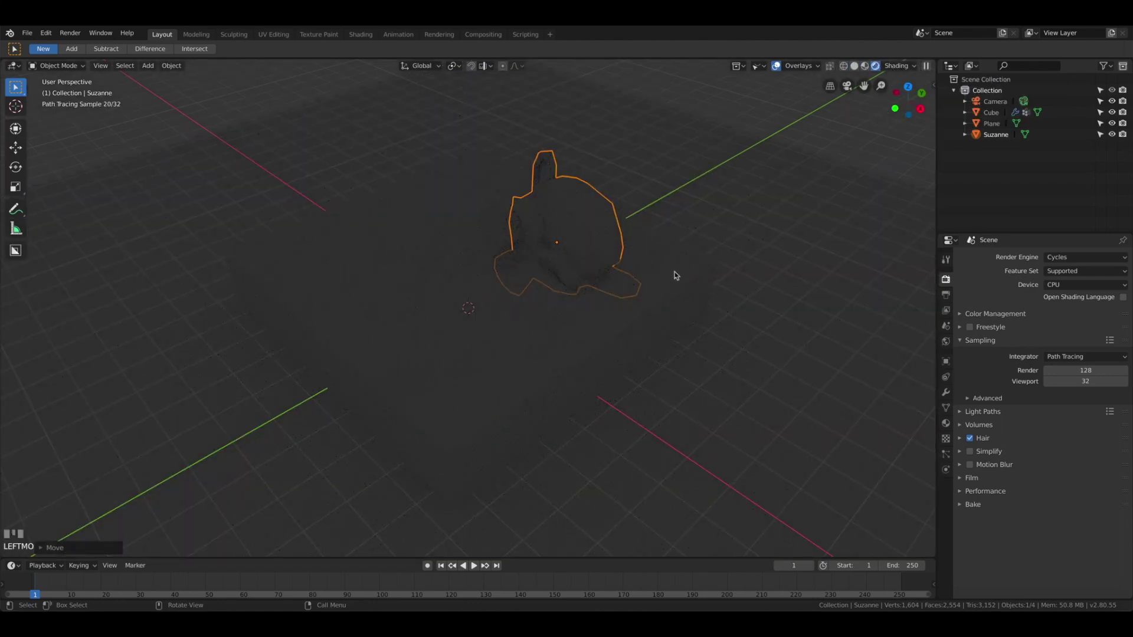
Add an area light, raise it along Z and enlarge it
key("shift+a")
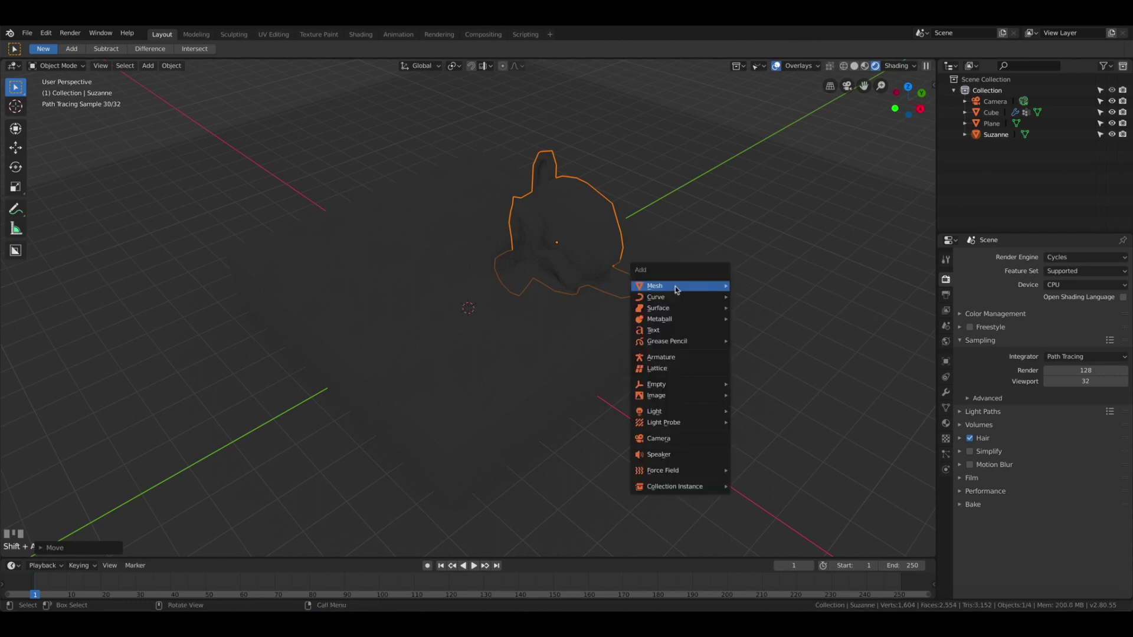
mouse_move(714, 413)
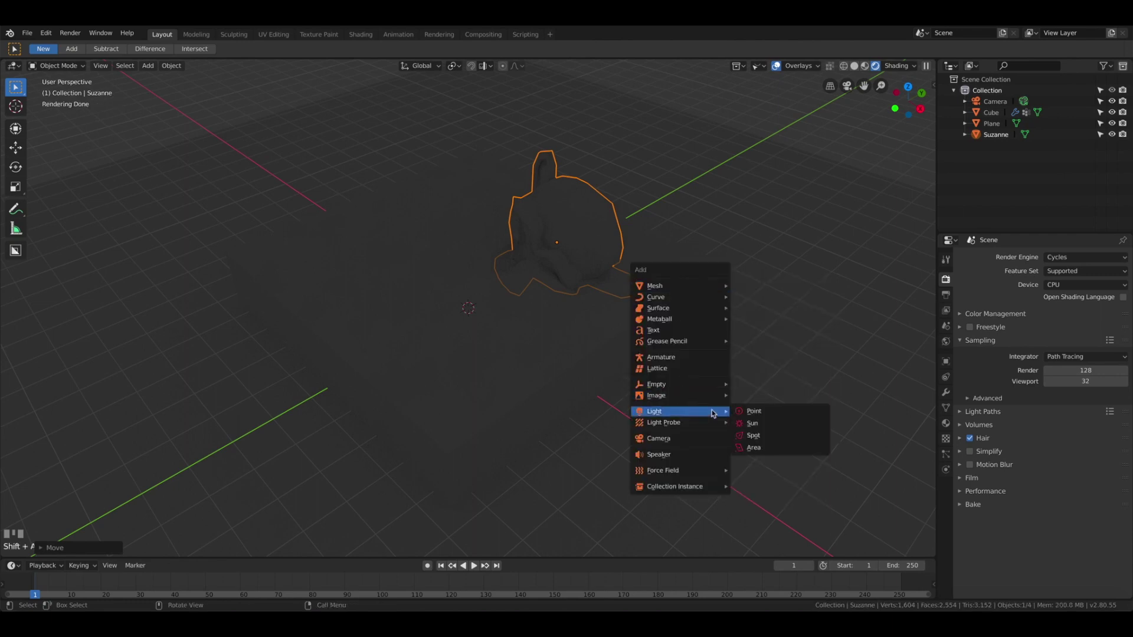
left_click(753, 451)
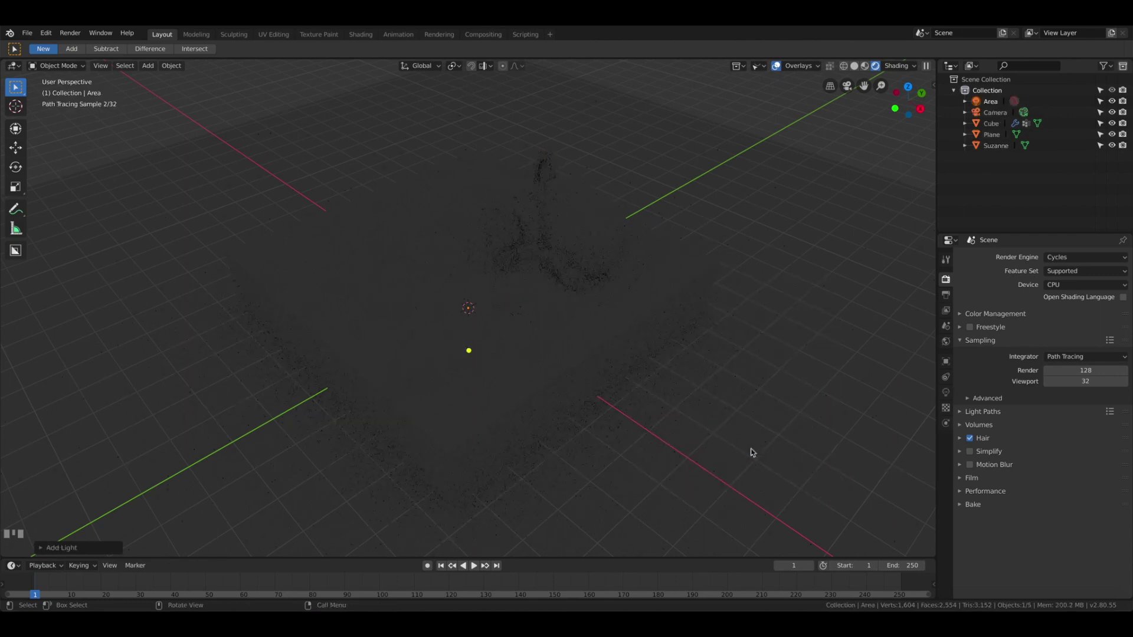
key("g")
key("z")
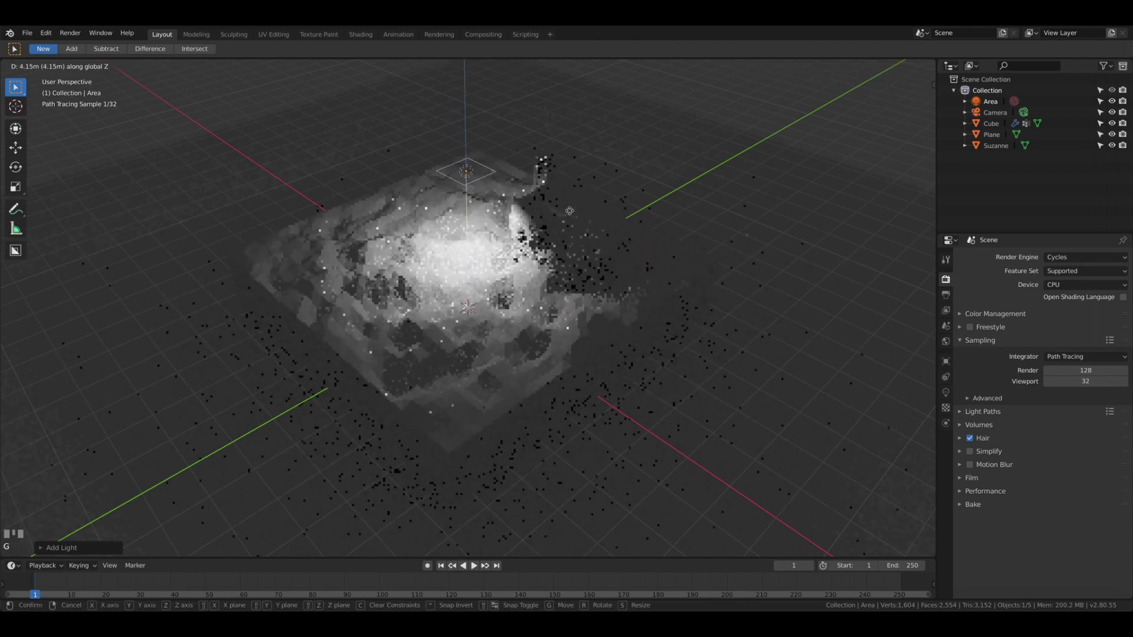
left_click(560, 152)
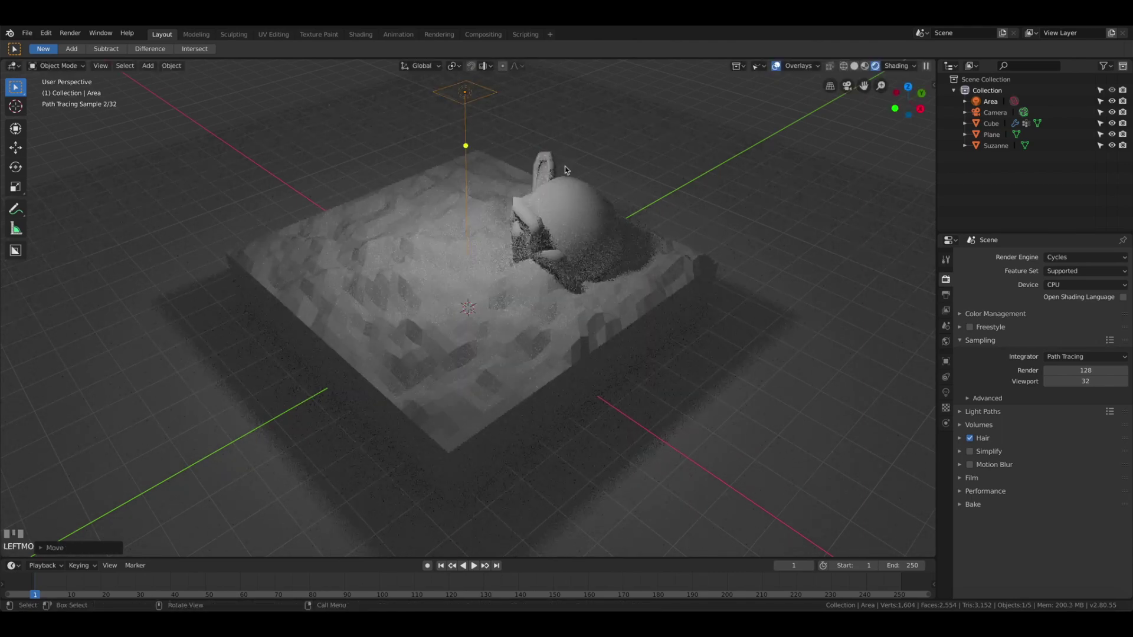
key("s")
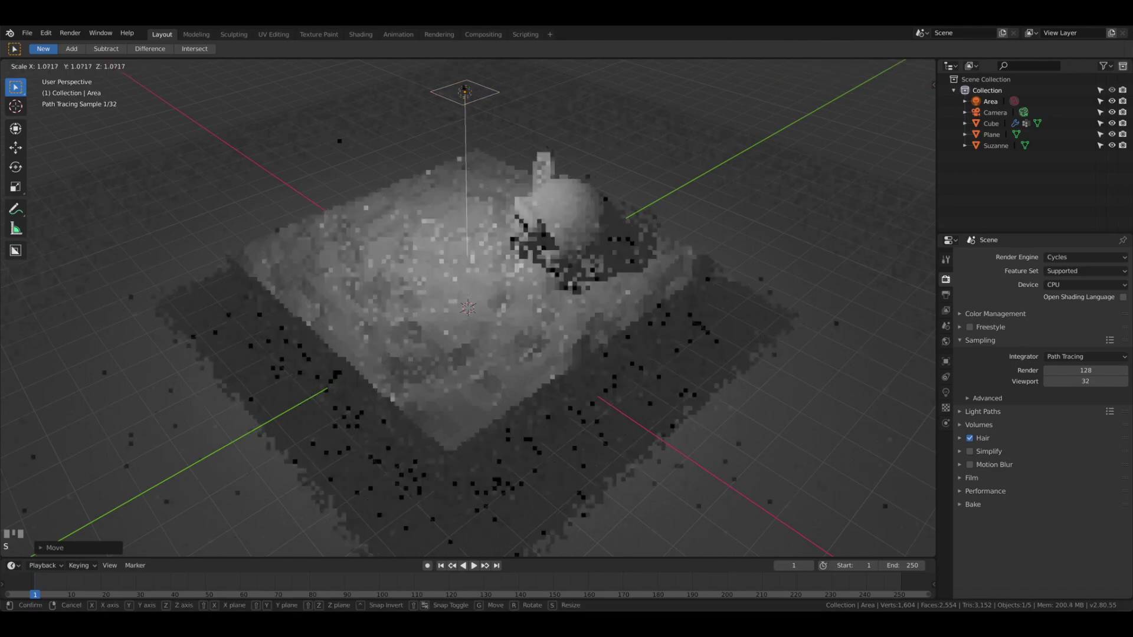
left_click(750, 227)
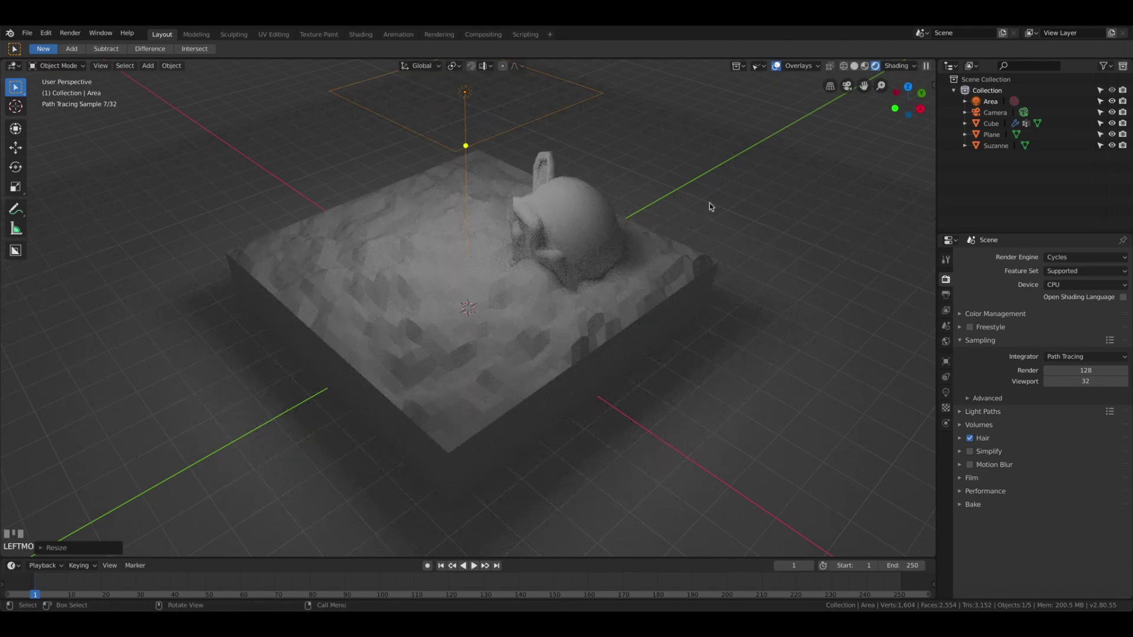
Pivot around the 3D cursor, tilt the light on X, turn it on Z and raise it
left_click(454, 66)
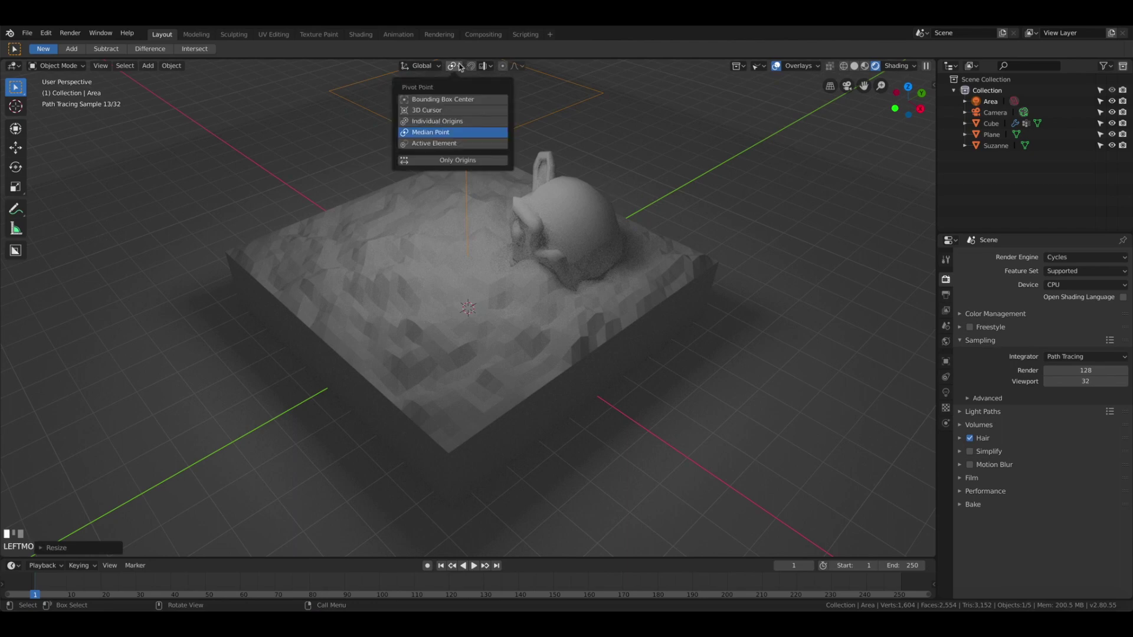
left_click(428, 109)
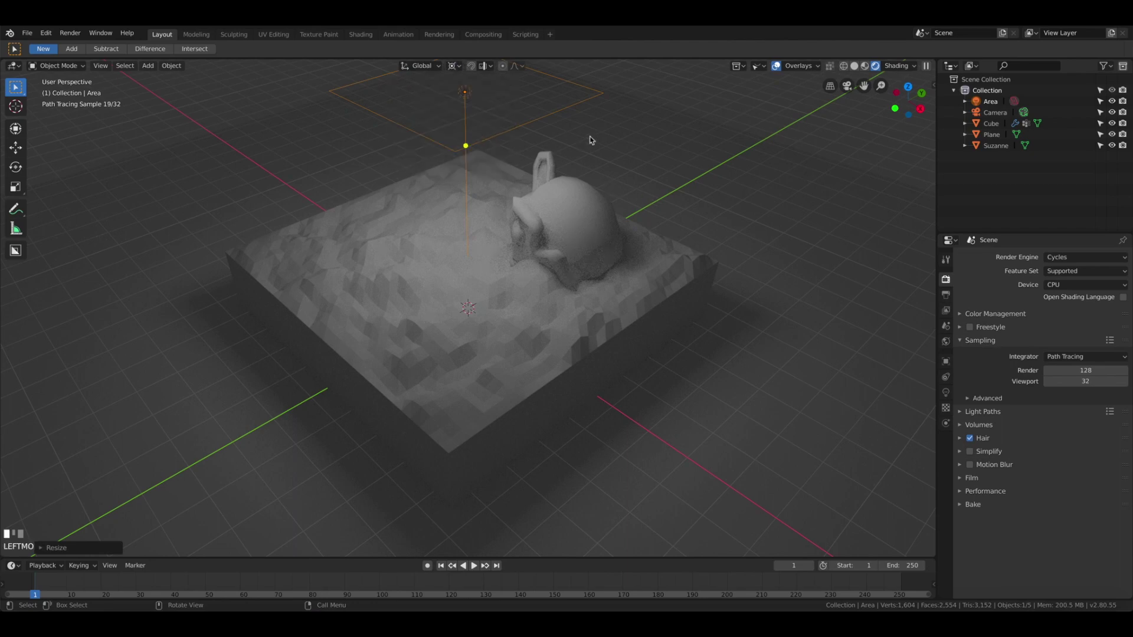
key("r")
key("x")
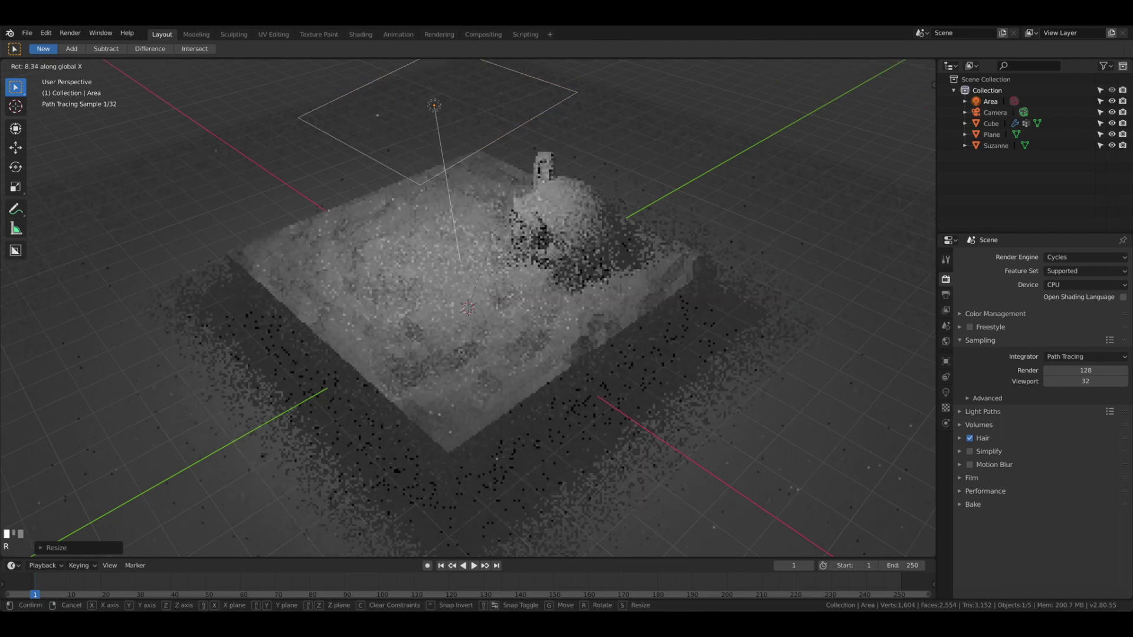
key("Return")
key("r")
key("z")
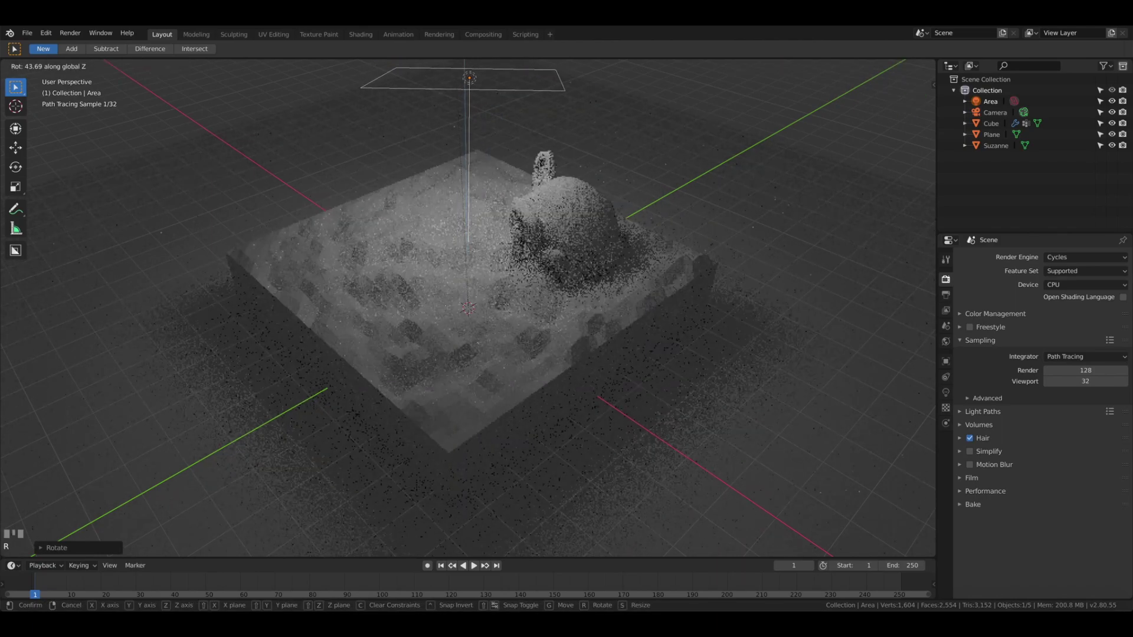
left_click(624, 435)
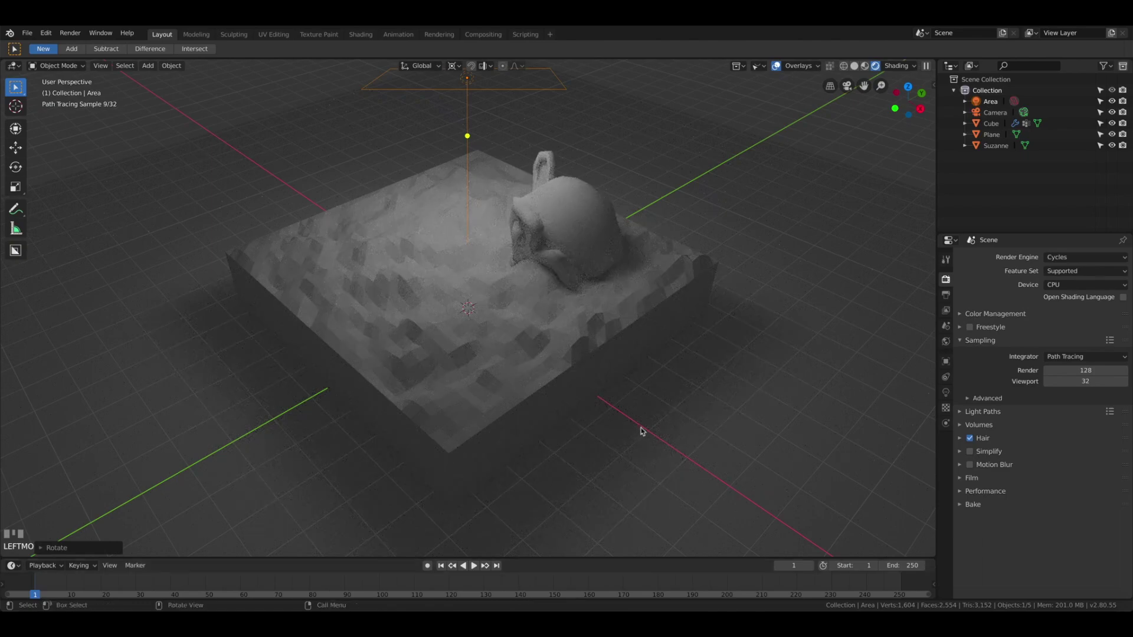
key("g")
key("z")
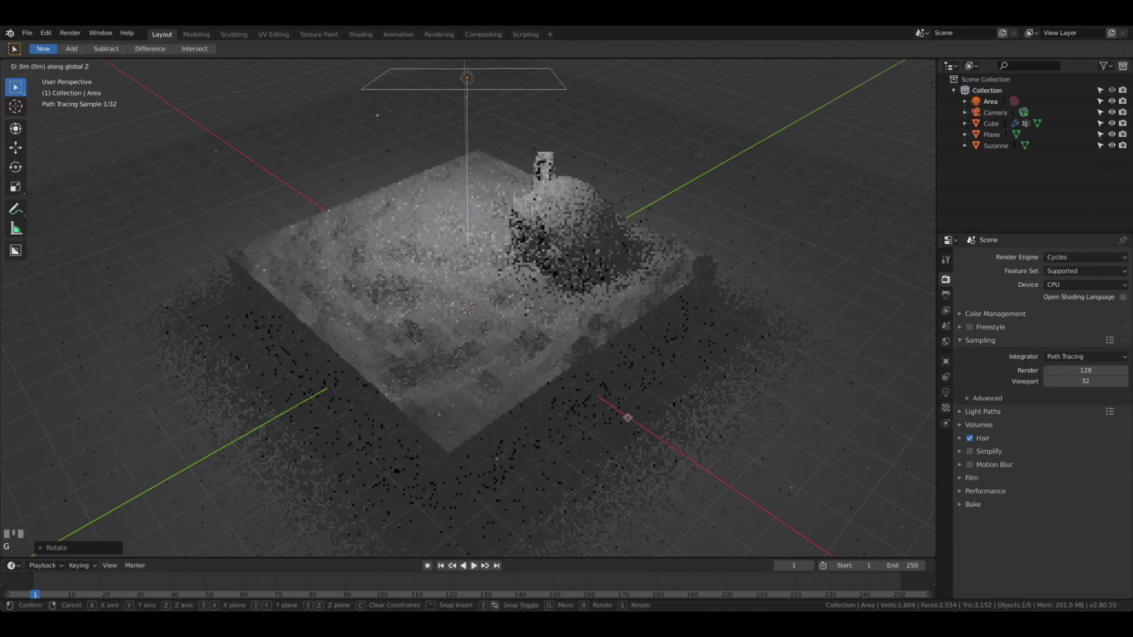
left_click(887, 420)
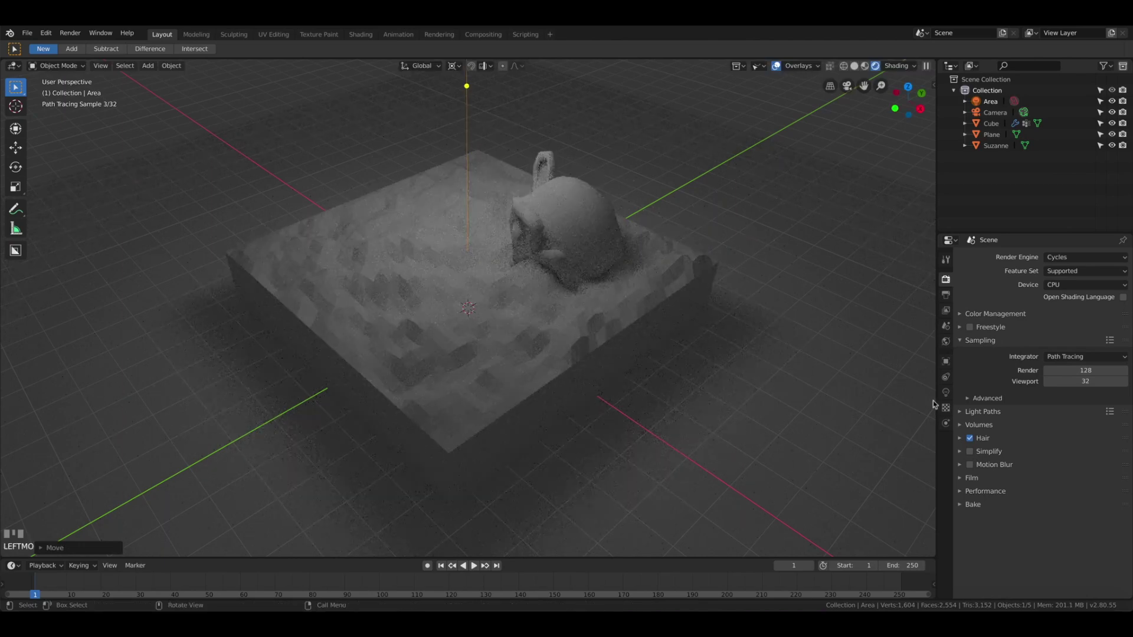
Give the cube a new material named 'water' with Transmission about 0.96
left_click(672, 301)
left_click(944, 424)
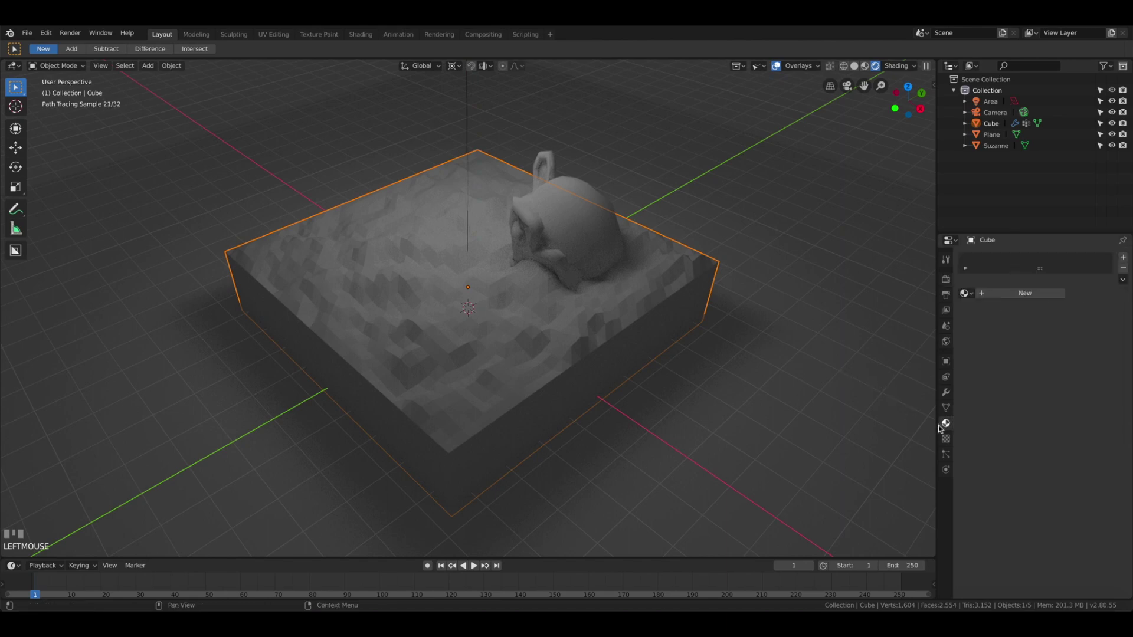
left_click(1025, 293)
double_click(985, 262)
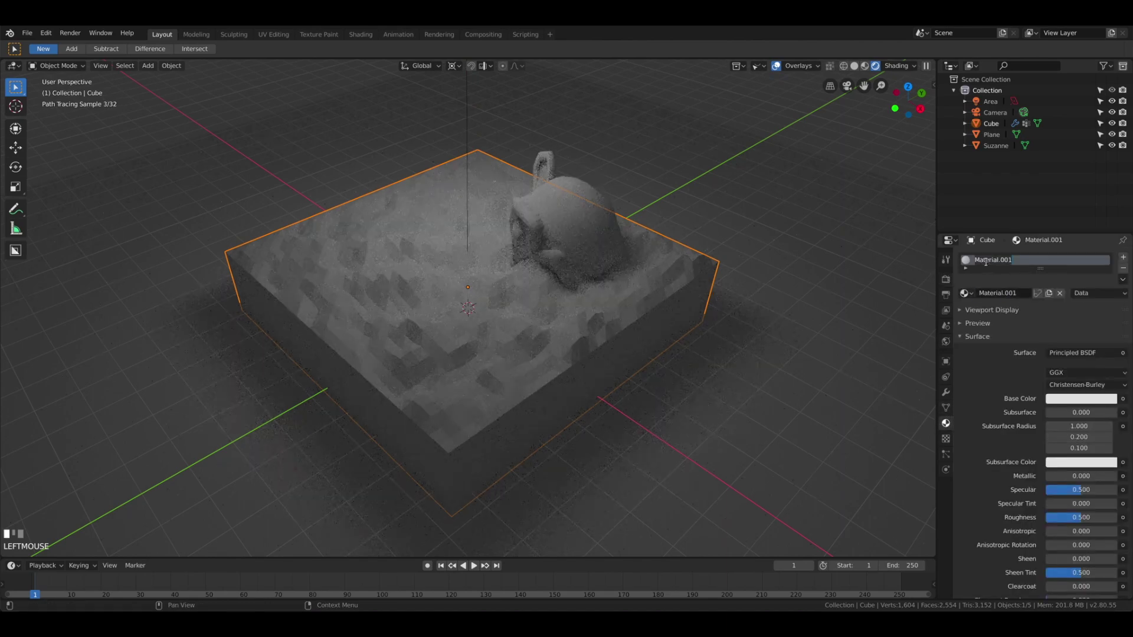
type("water")
key("Return")
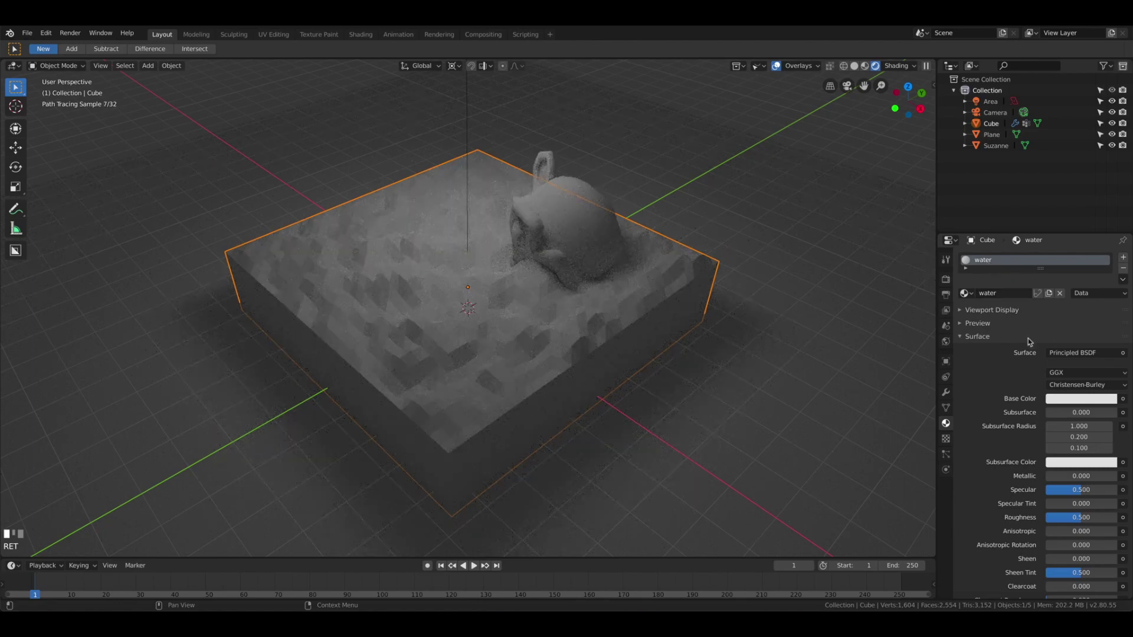
scroll(1019, 423, "down", 5)
left_click_drag(1049, 525, 1093, 527)
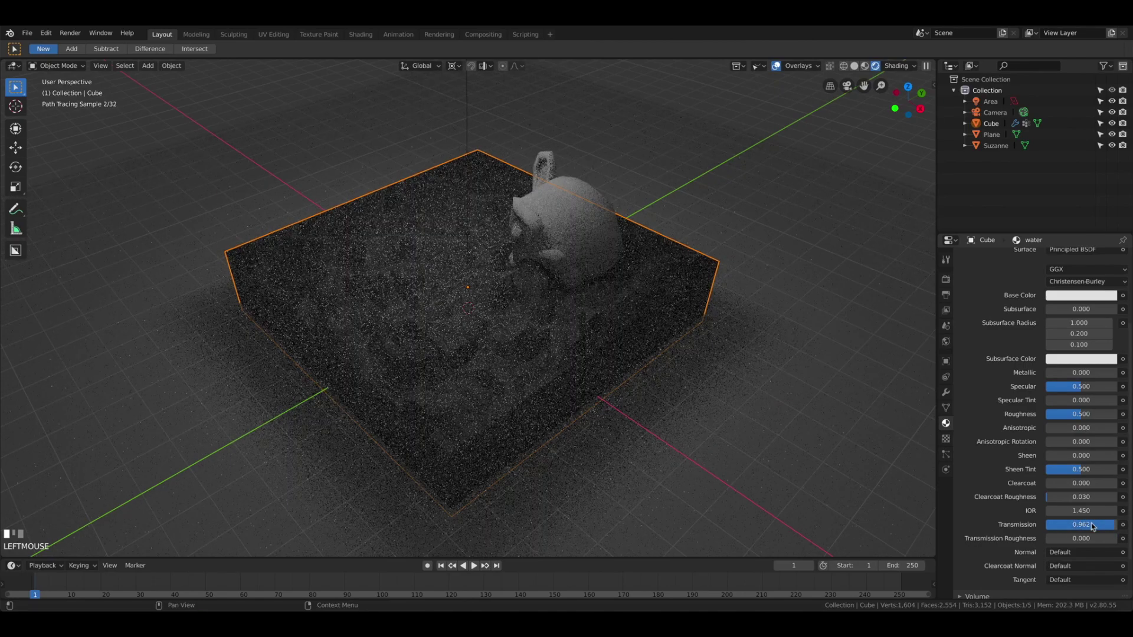
Set the water material's IOR to 1.2 and its Base Color to cyan
left_click(1090, 511)
type("1.2")
key("Return")
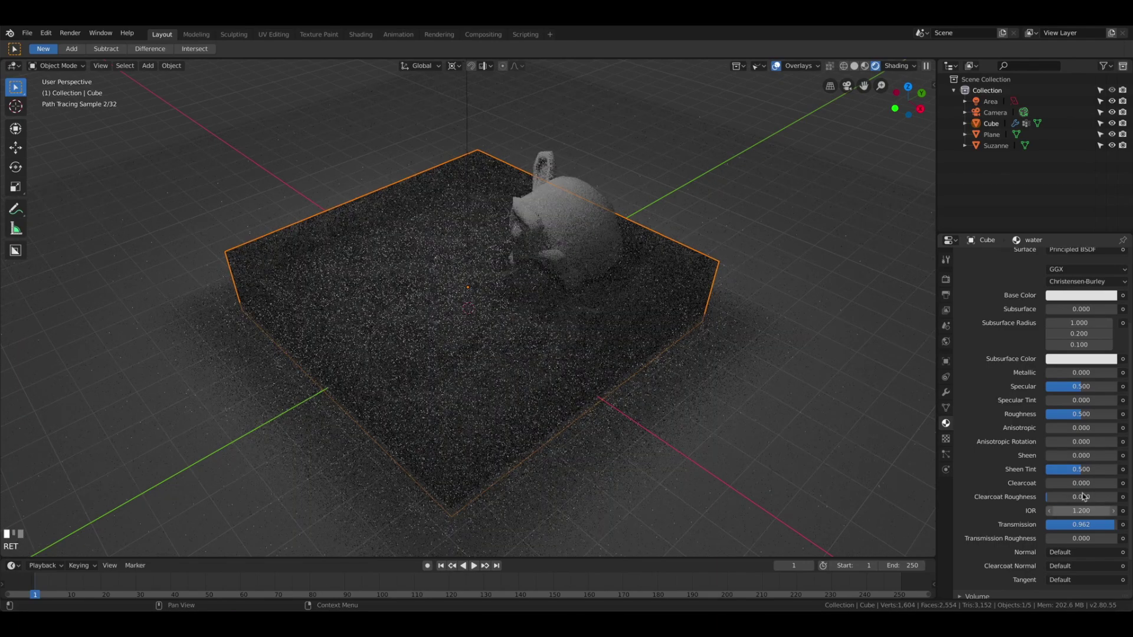
scroll(982, 471, "up", 1)
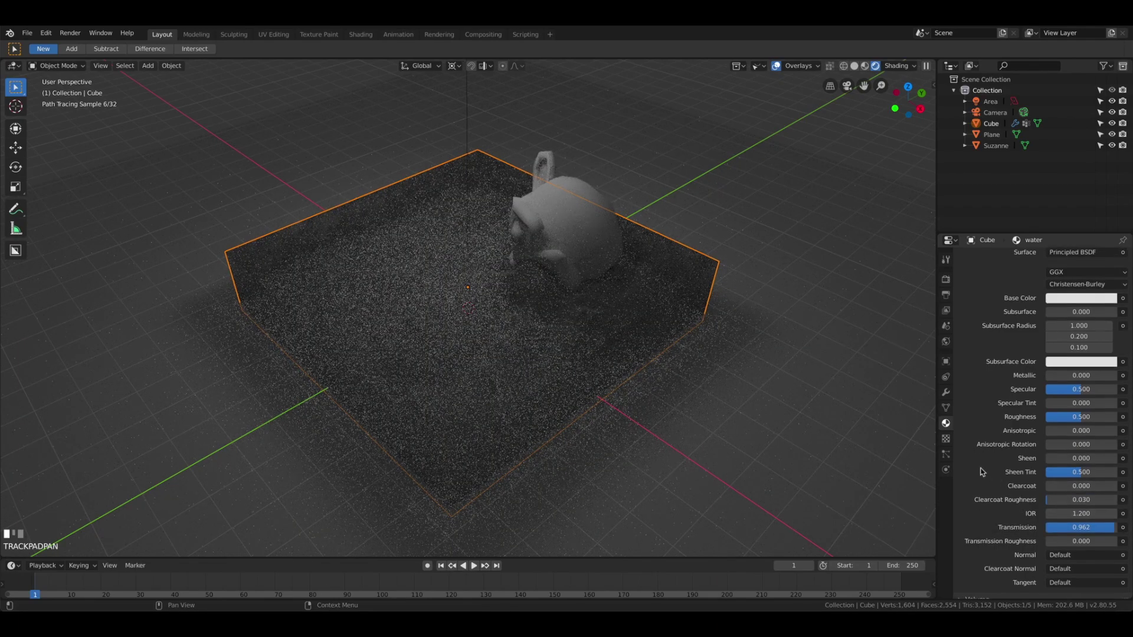
scroll(982, 471, "up", 4)
left_click(1086, 397)
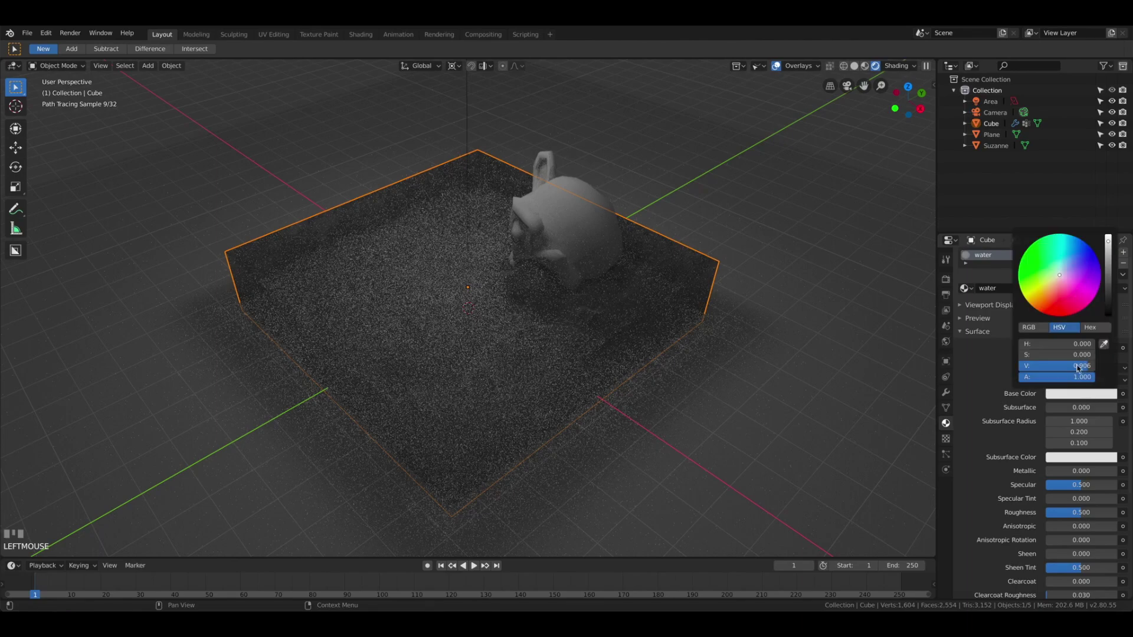
left_click(1061, 259)
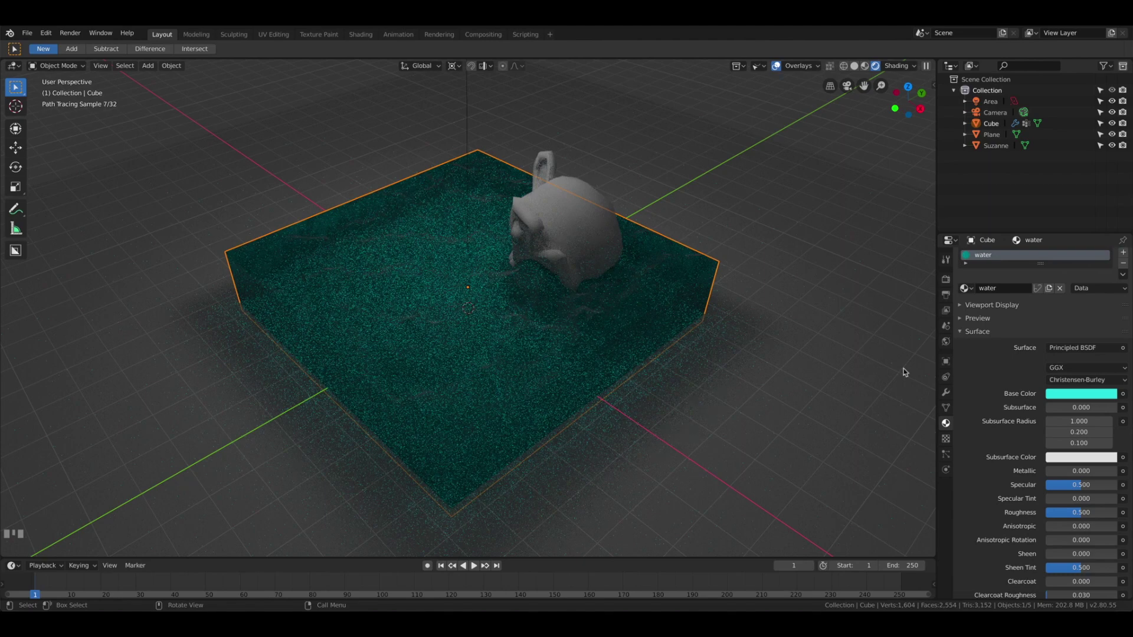
Select the area light and set its Strength to 2000
left_click(990, 101)
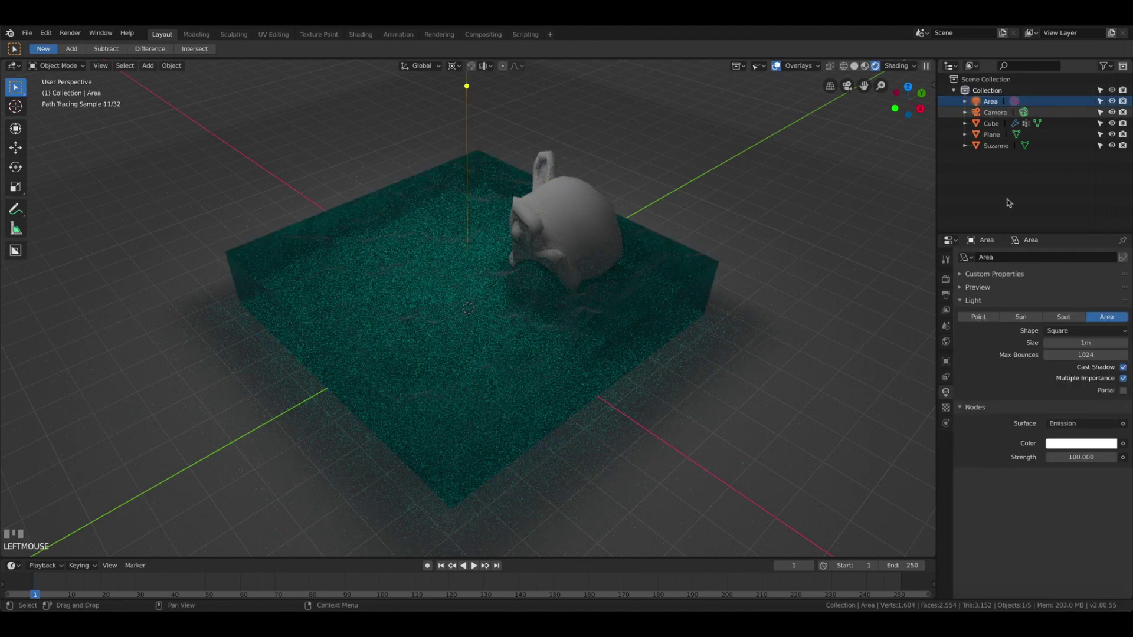
left_click(1078, 458)
type("2000")
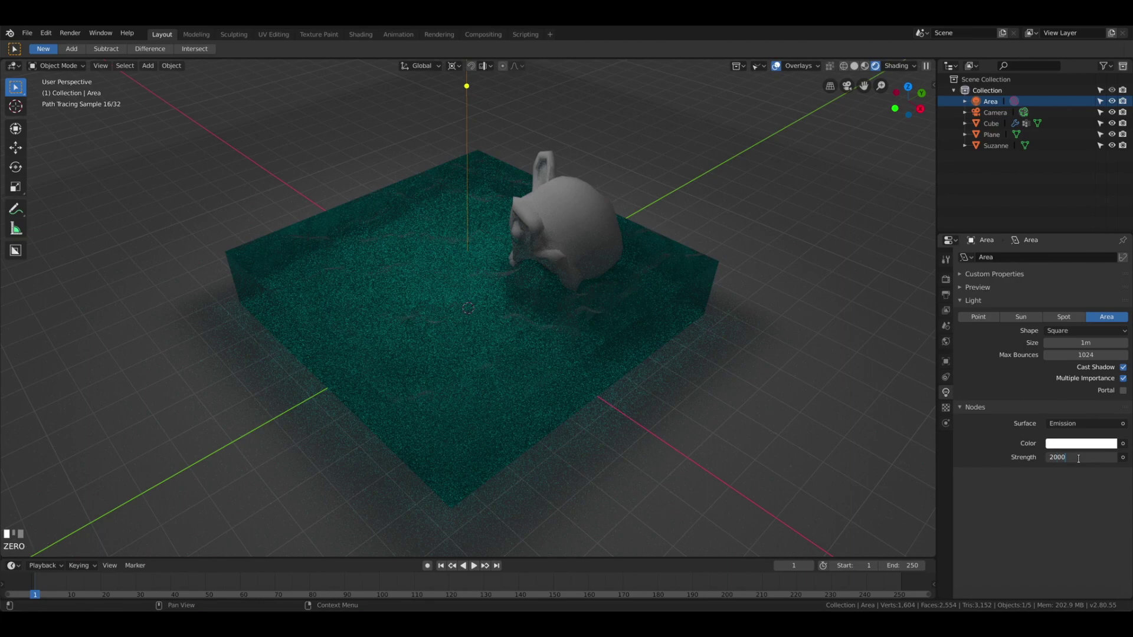
key("Return")
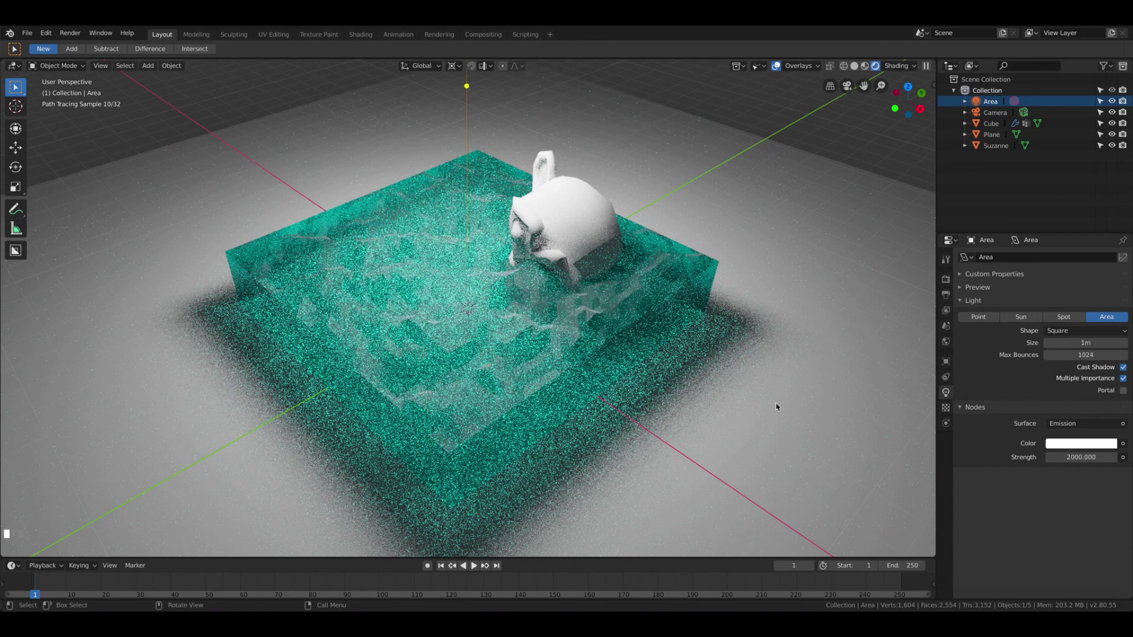
Darken the world colour to about half brightness
left_click(945, 341)
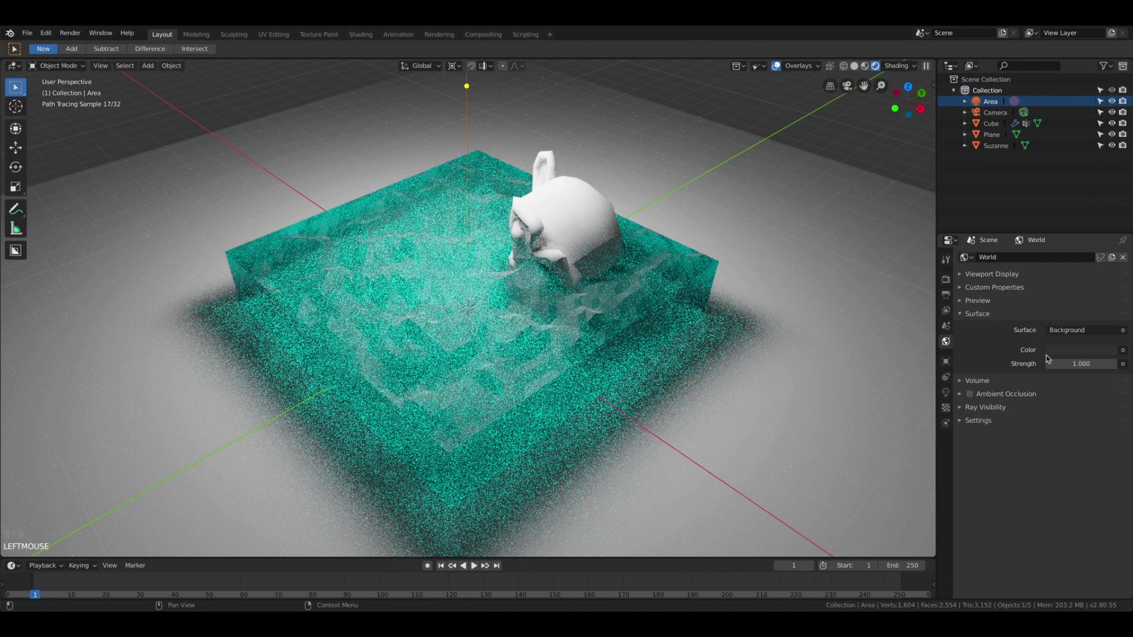
left_click(1077, 354)
left_click_drag(1108, 252, 1108, 231)
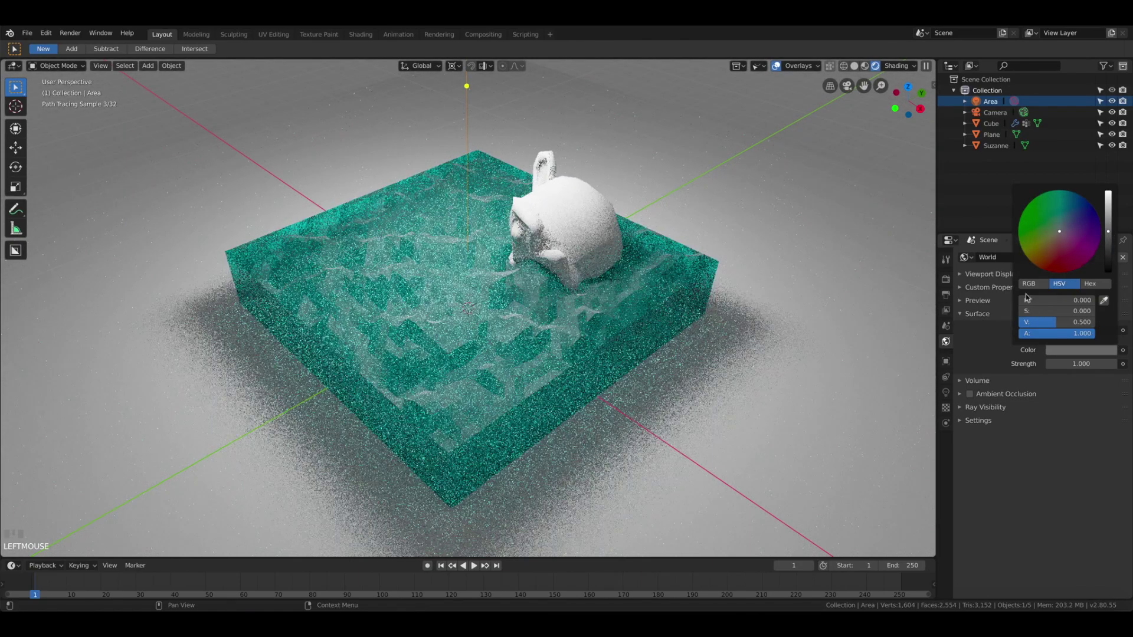
Set the Color Management Exposure to 1 and view the brighter render
left_click(946, 279)
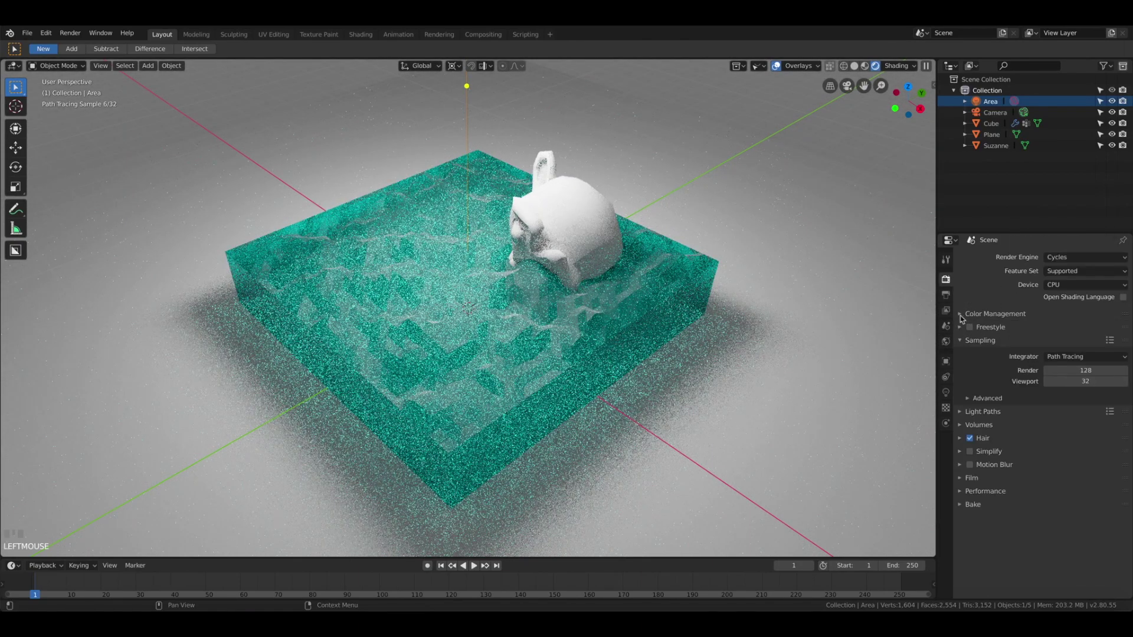
left_click(960, 314)
left_click(1098, 371)
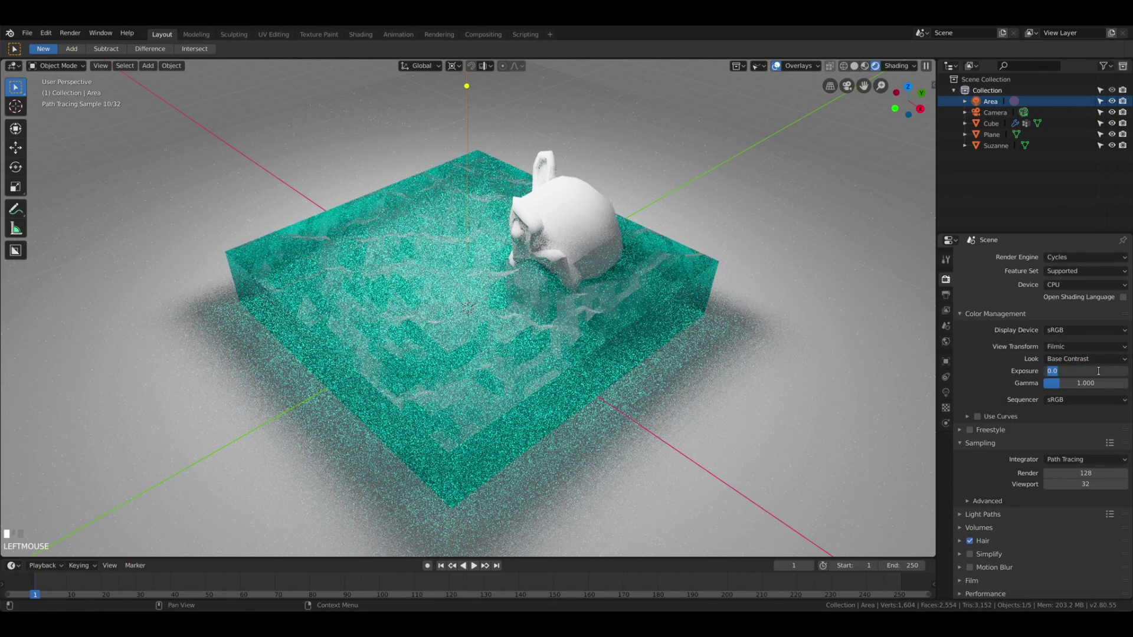
type("1")
key("Return")
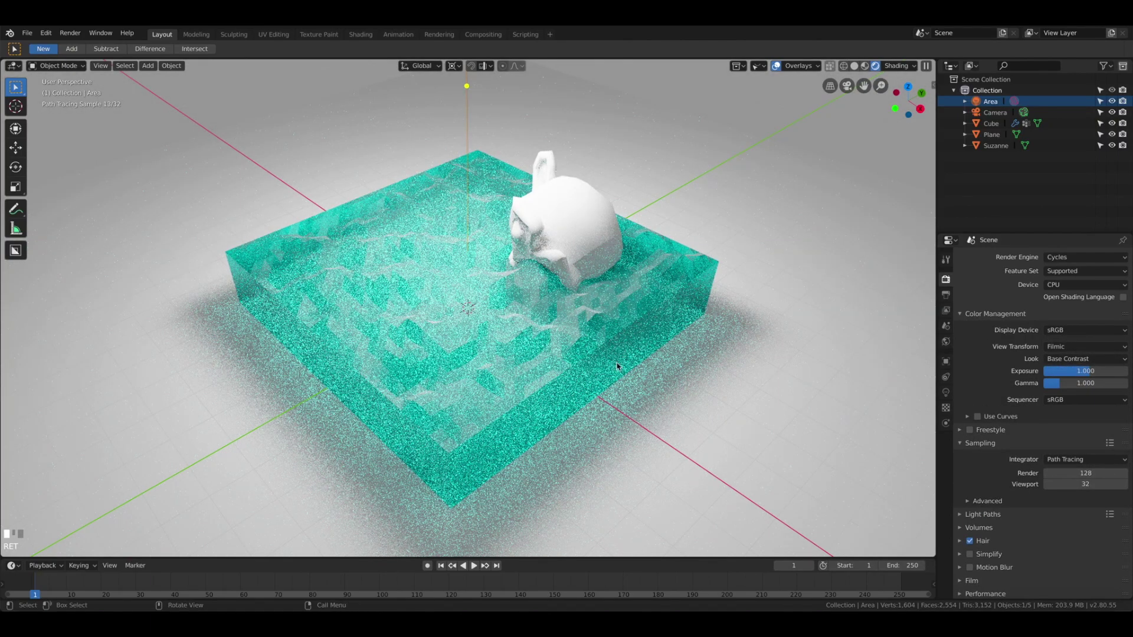
middle_click_drag(589, 388, 577, 381)
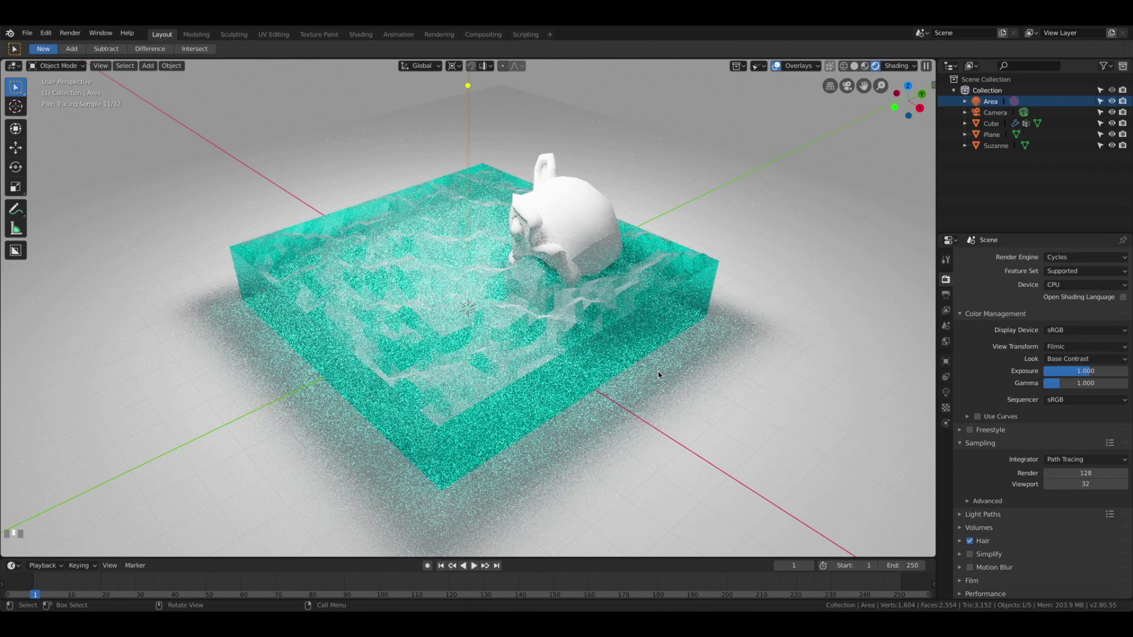
Select the Area light and set its Strength to 1000 in the light properties
left_click(691, 310)
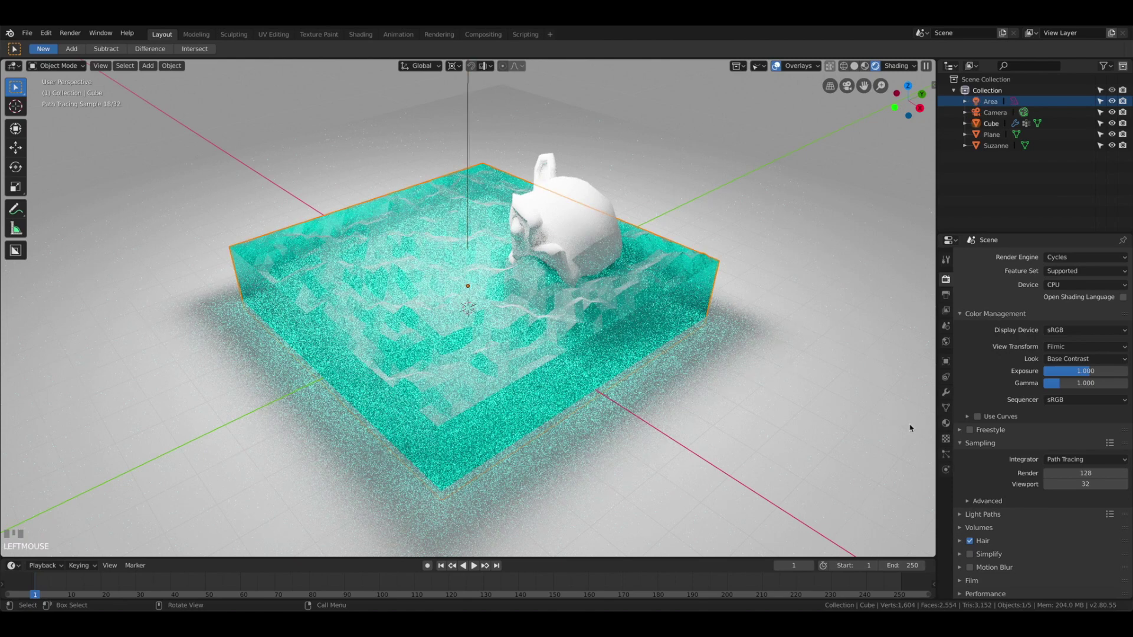
left_click(989, 101)
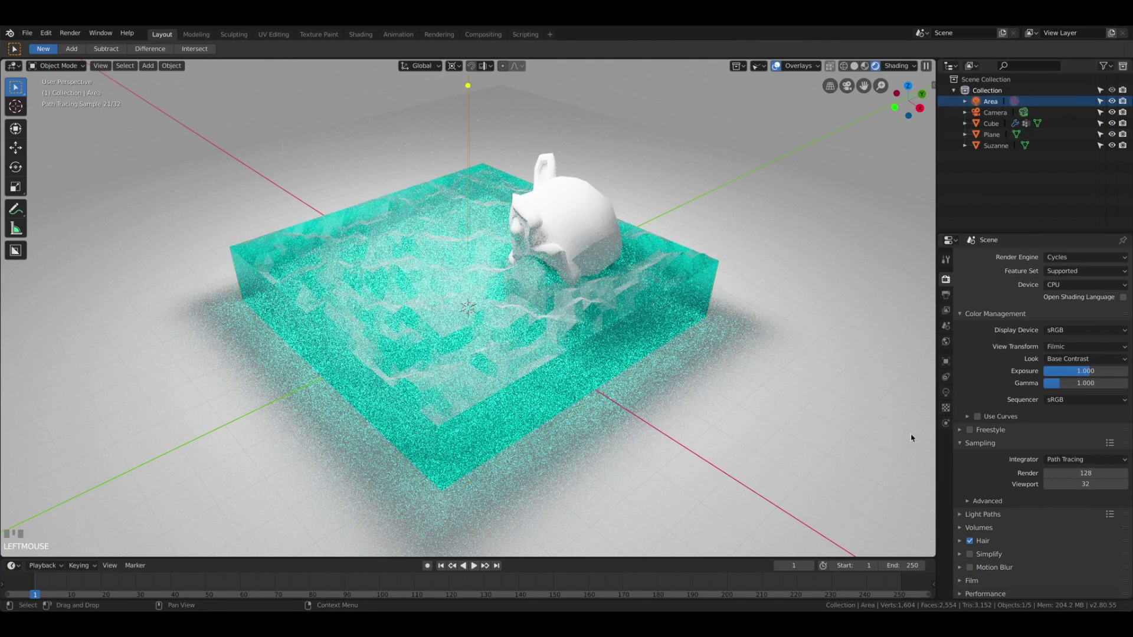
left_click(945, 392)
left_click(1067, 458)
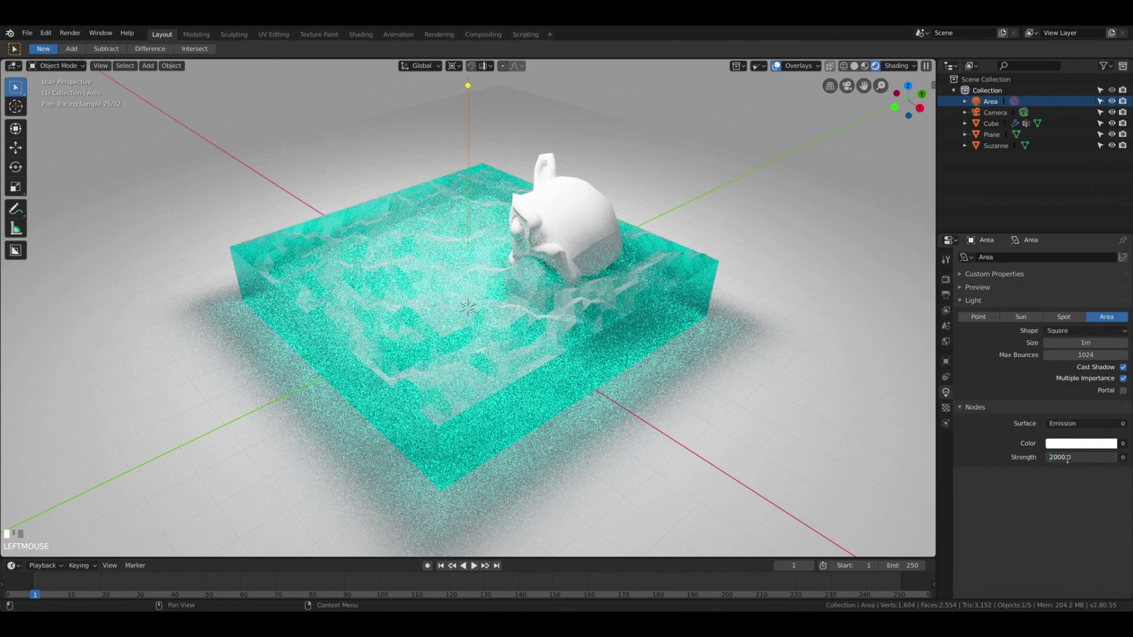
key("Return")
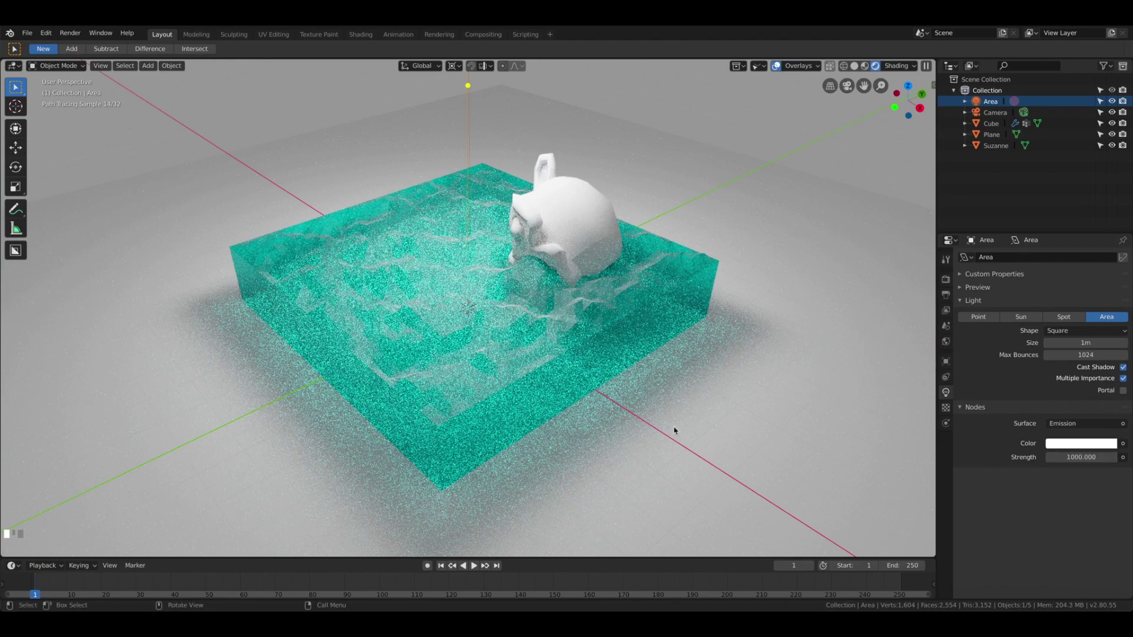
middle_click_drag(660, 446, 914, 375)
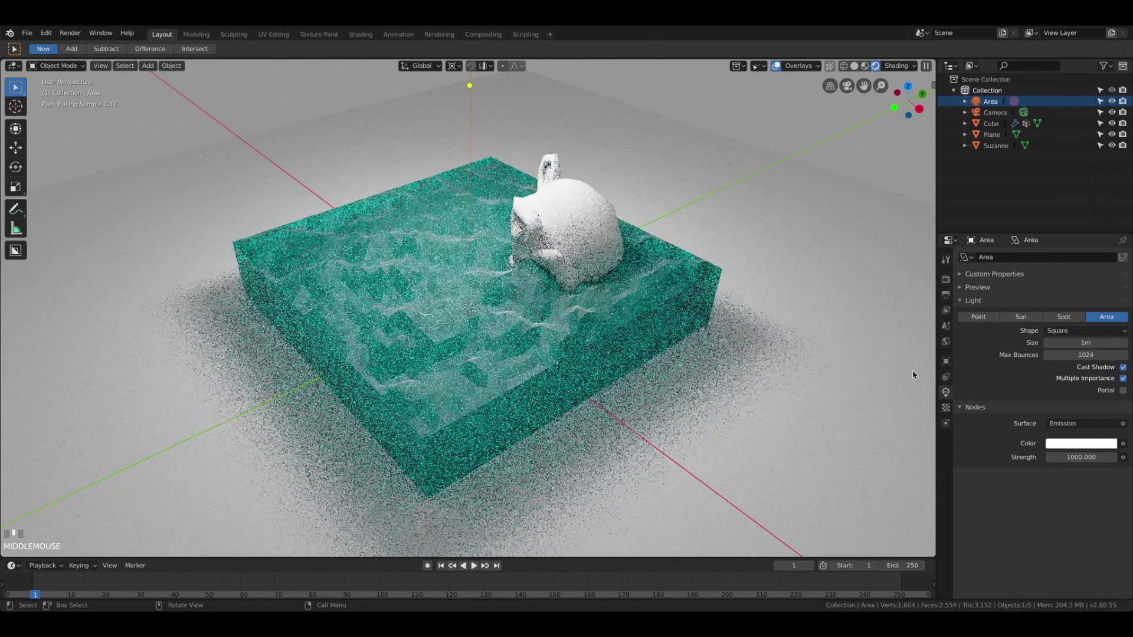
Drop the Cube's 'water' material Roughness to 0.088 for a glossier surface
left_click(694, 306)
left_click(946, 424)
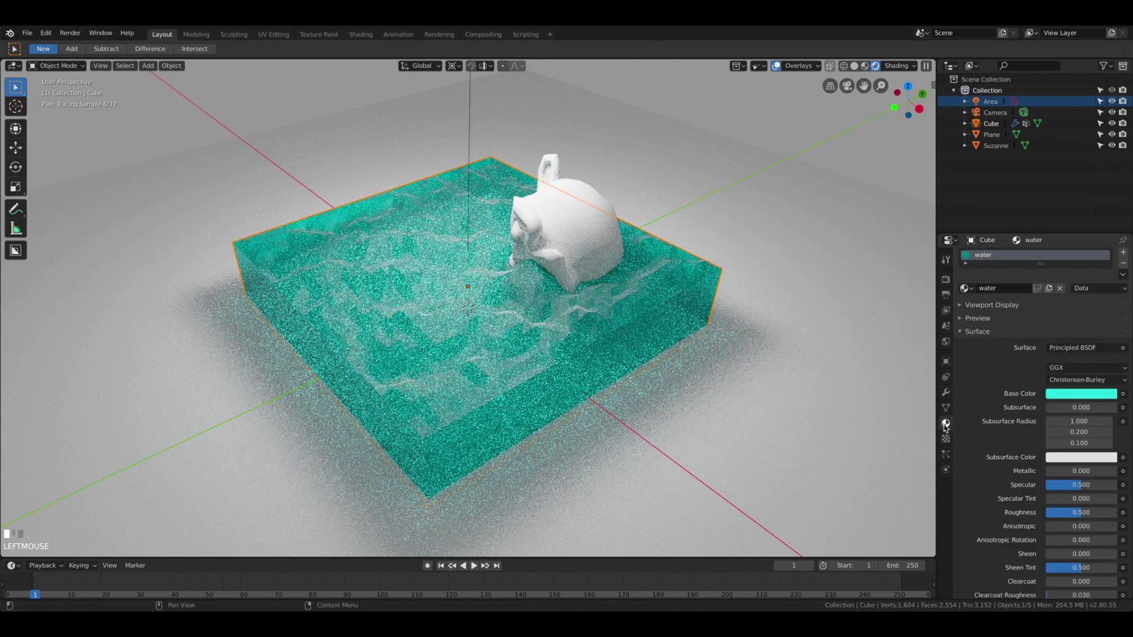
scroll(1003, 443, "down", 3)
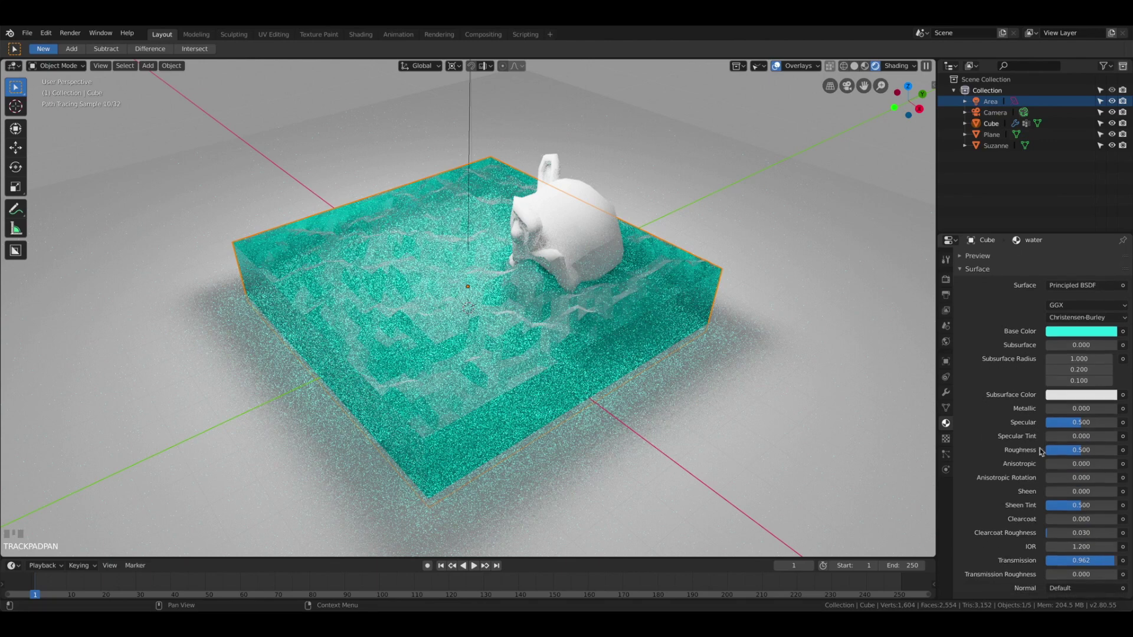
scroll(984, 432, "up", 3)
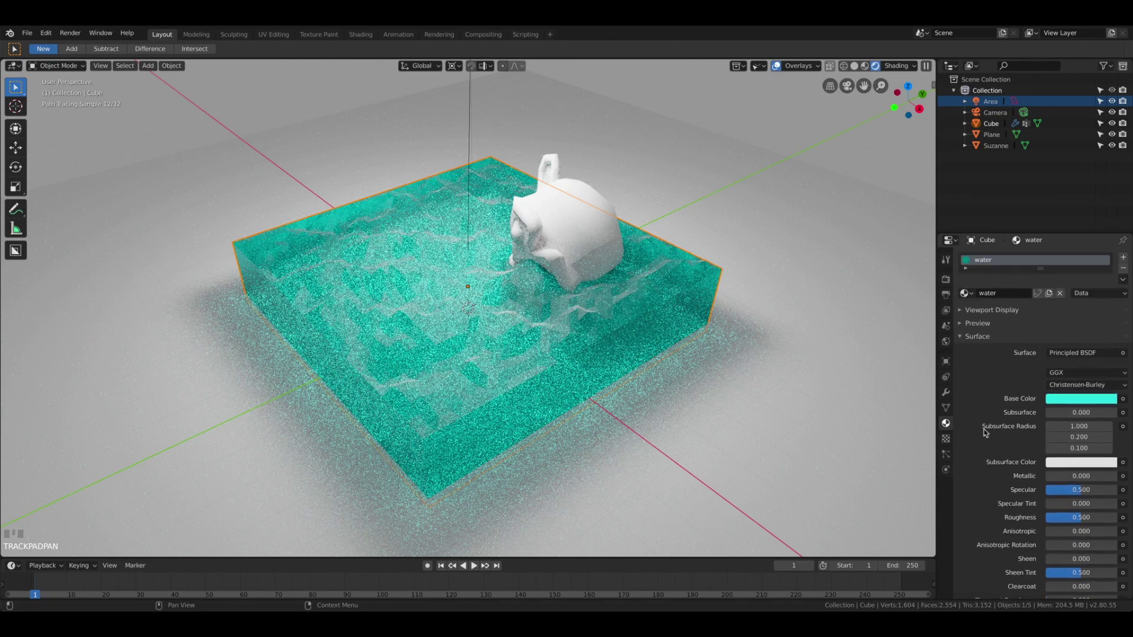
left_click(958, 325)
scroll(991, 456, "down", 3)
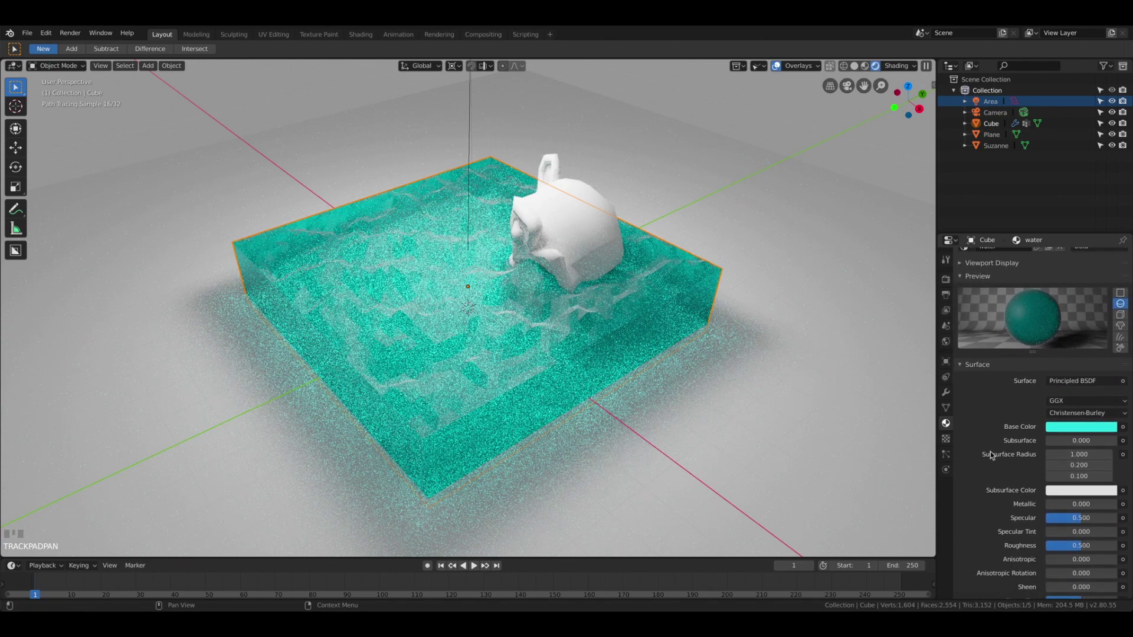
scroll(992, 455, "down", 1)
left_click_drag(1081, 530, 1052, 534)
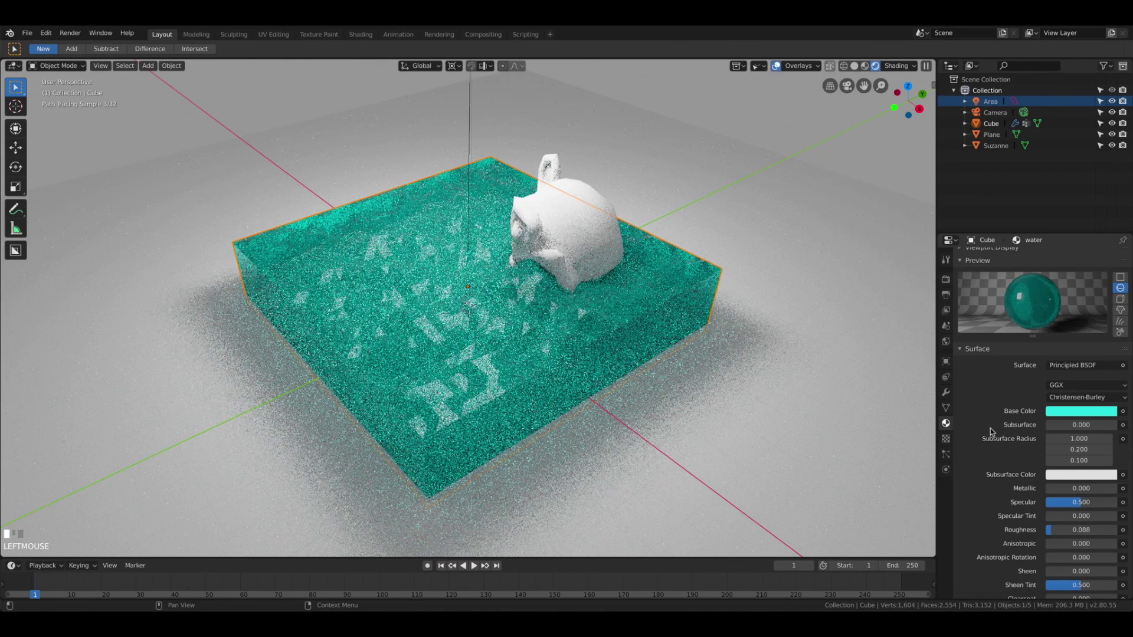
middle_click_drag(767, 431, 681, 432)
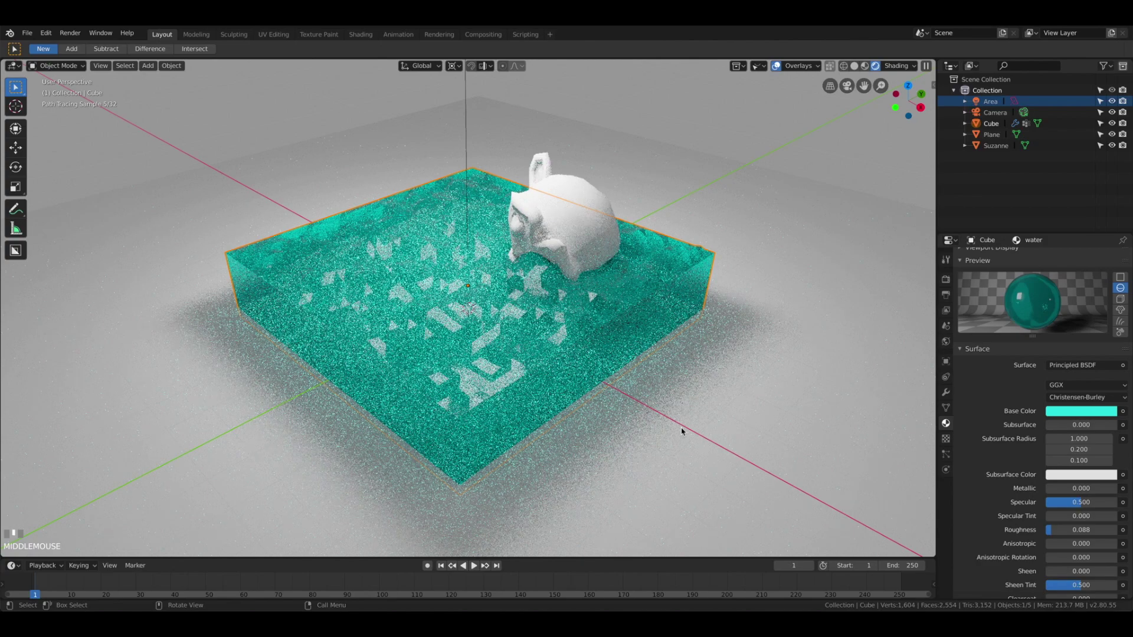
Give Suzanne a new material and name it 'monkey'
left_click(587, 227)
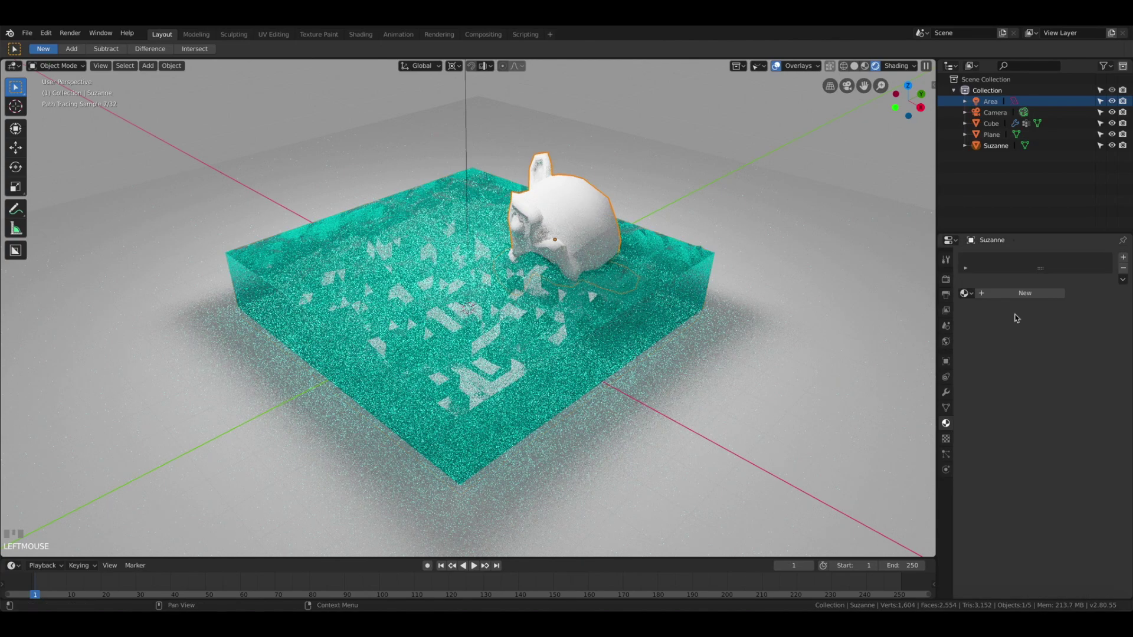
left_click(1041, 292)
double_click(987, 261)
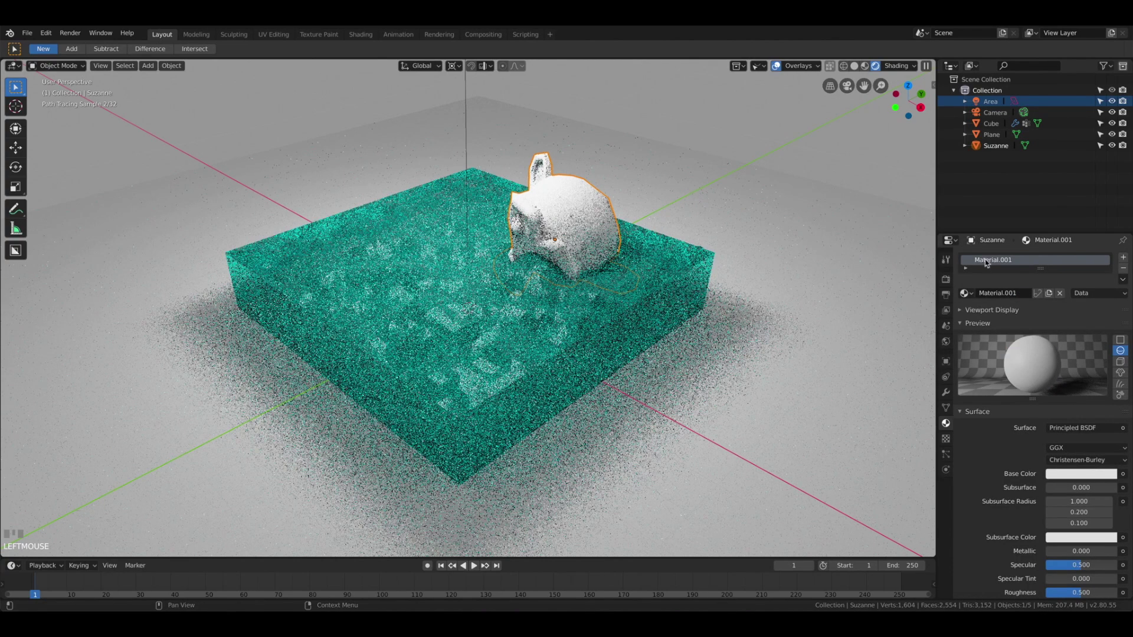
type("monkey")
key("Return")
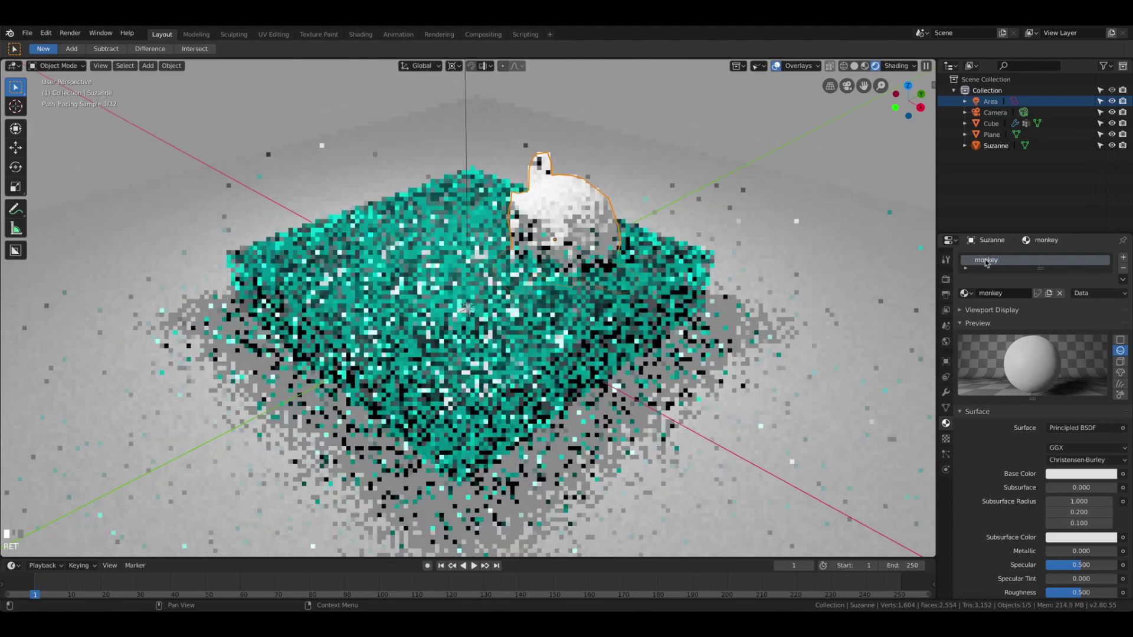
Set the monkey material to roughness 0.920, specular 0.134 and a red Base Color
scroll(1033, 487, "down", 3)
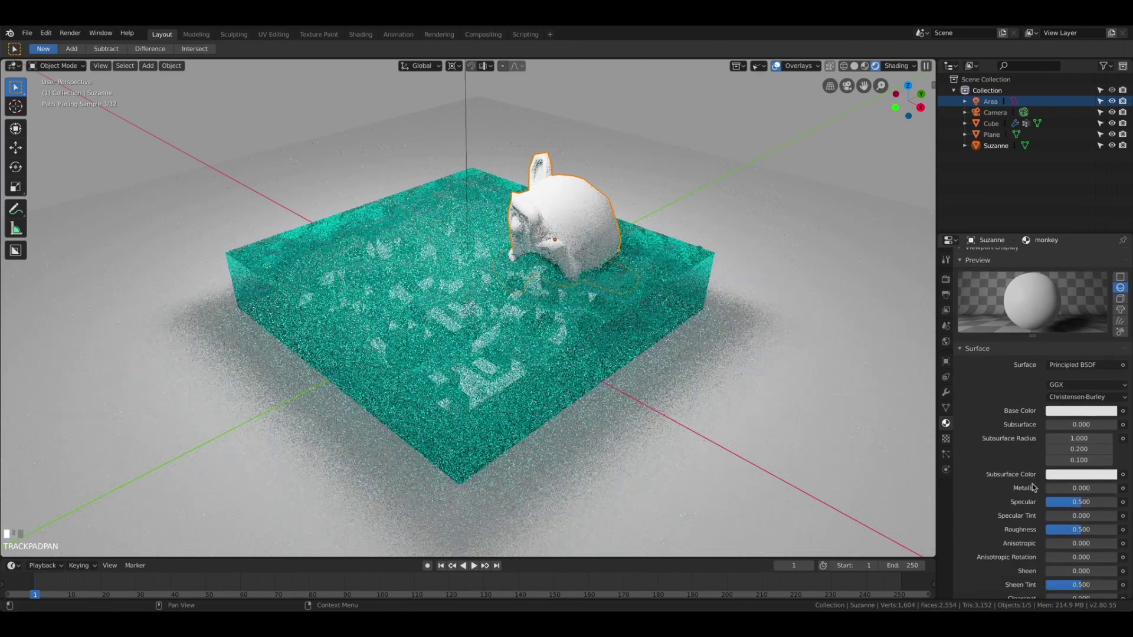
left_click_drag(1071, 527, 1059, 506)
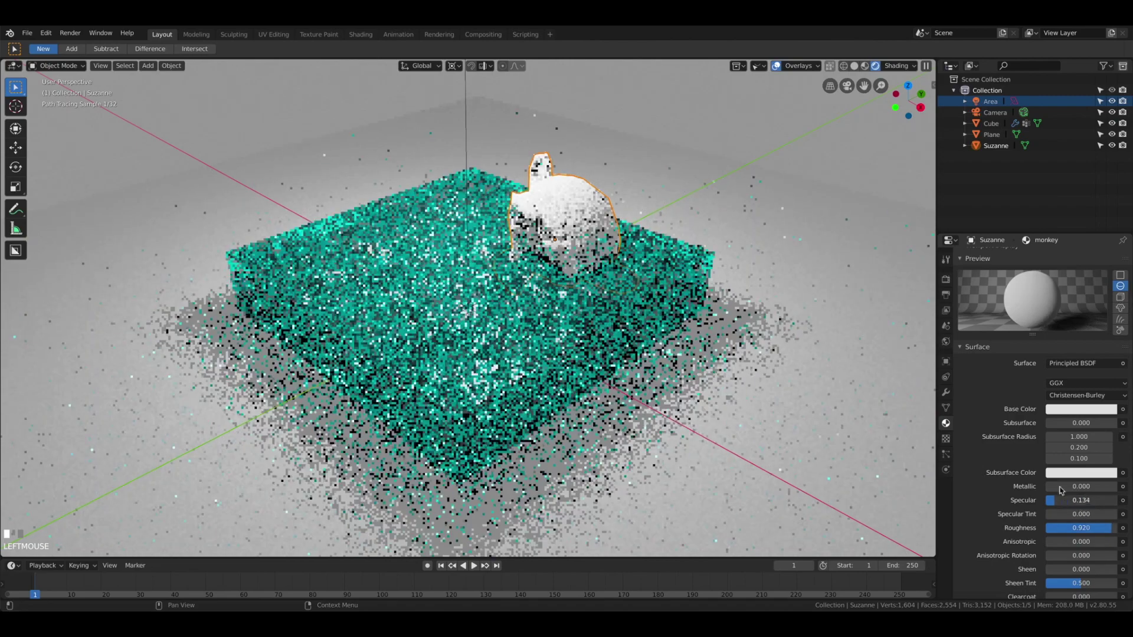
left_click(1081, 408)
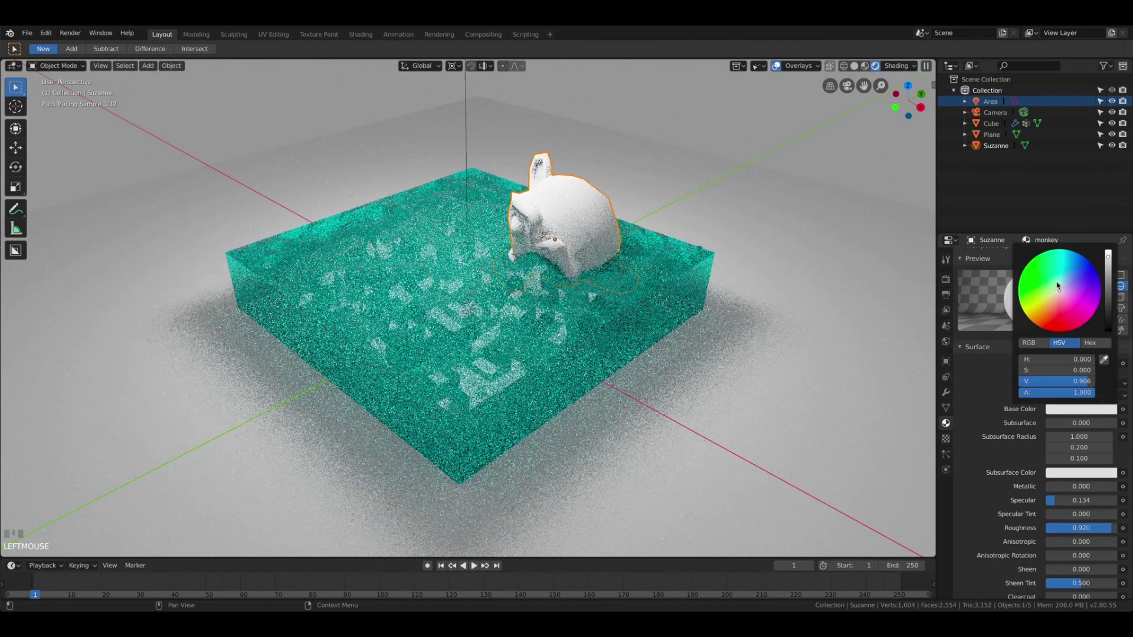
left_click_drag(1058, 286, 1056, 324)
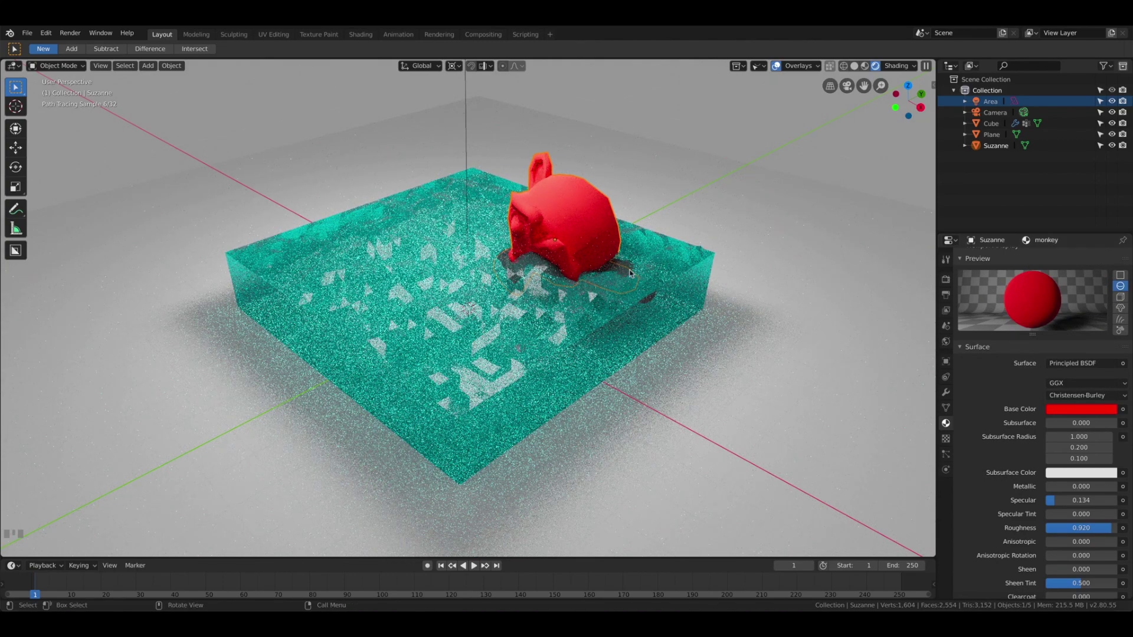
left_click(750, 225)
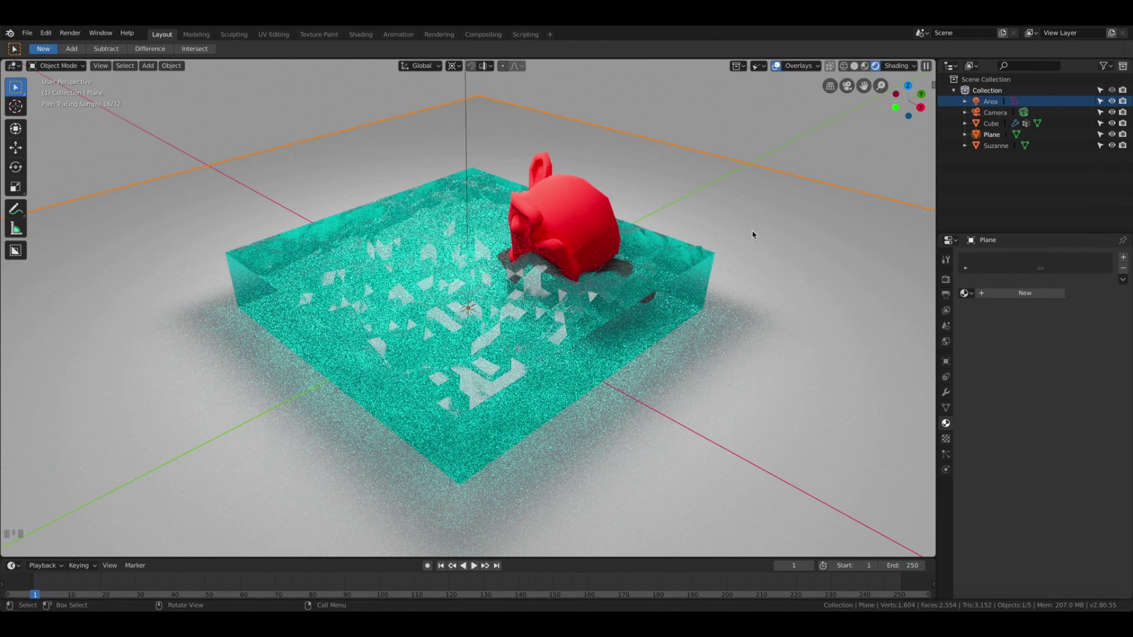
Raise the Area light's Strength to 3000
left_click(990, 101)
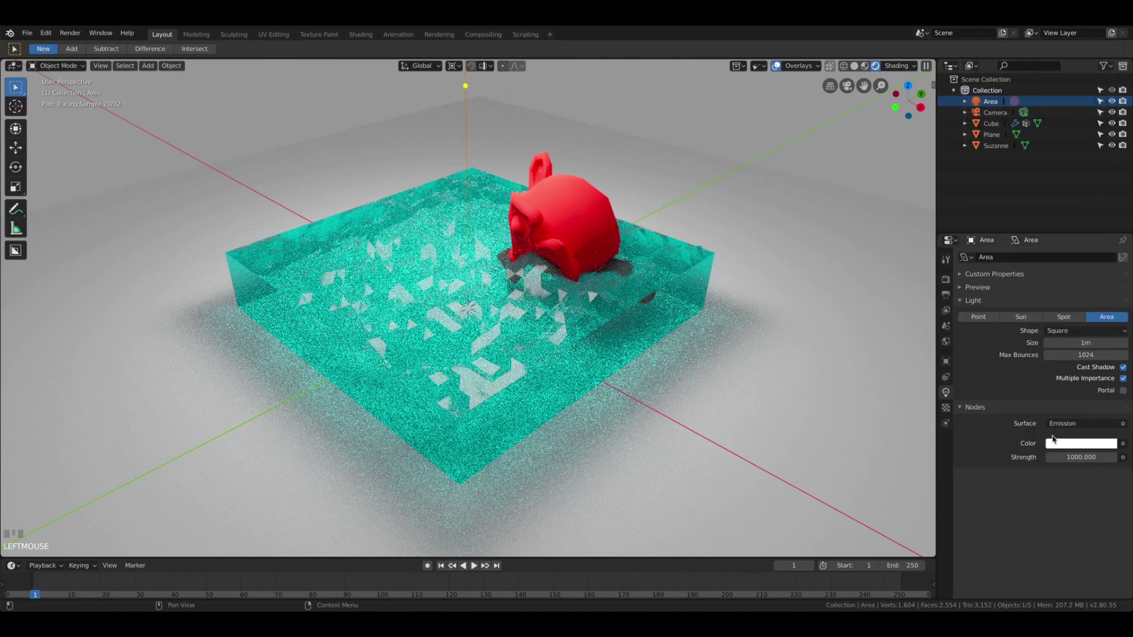
left_click(1060, 457)
key("Left")
type("3")
key("Return")
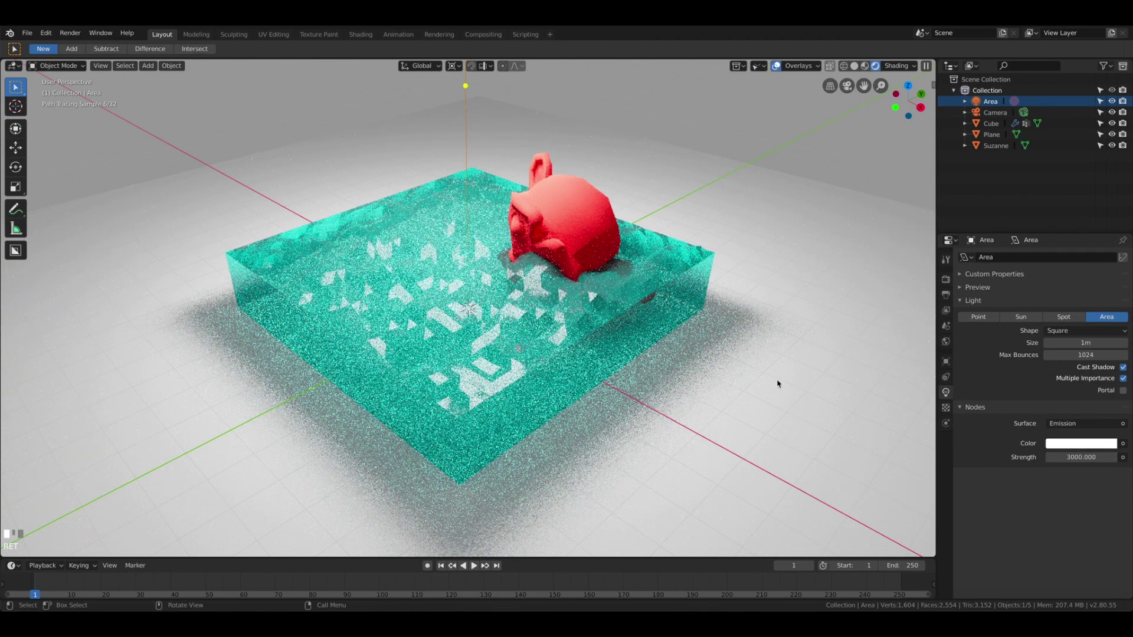
Darken the world background colour to a value of 0.42
left_click(946, 341)
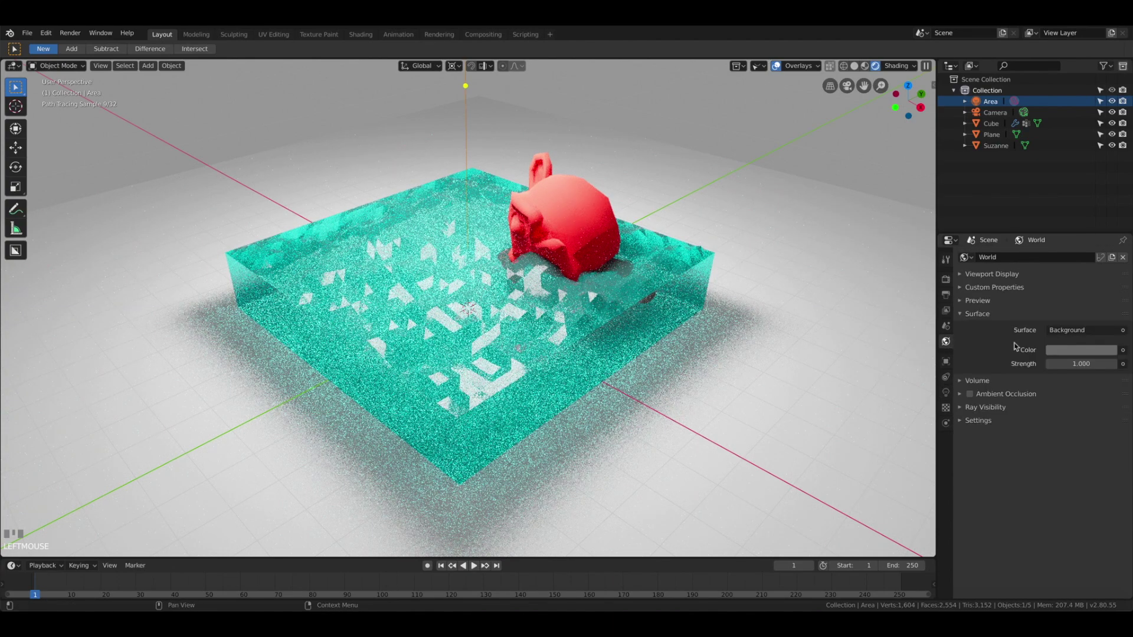
left_click(1076, 352)
left_click_drag(1110, 235, 1108, 238)
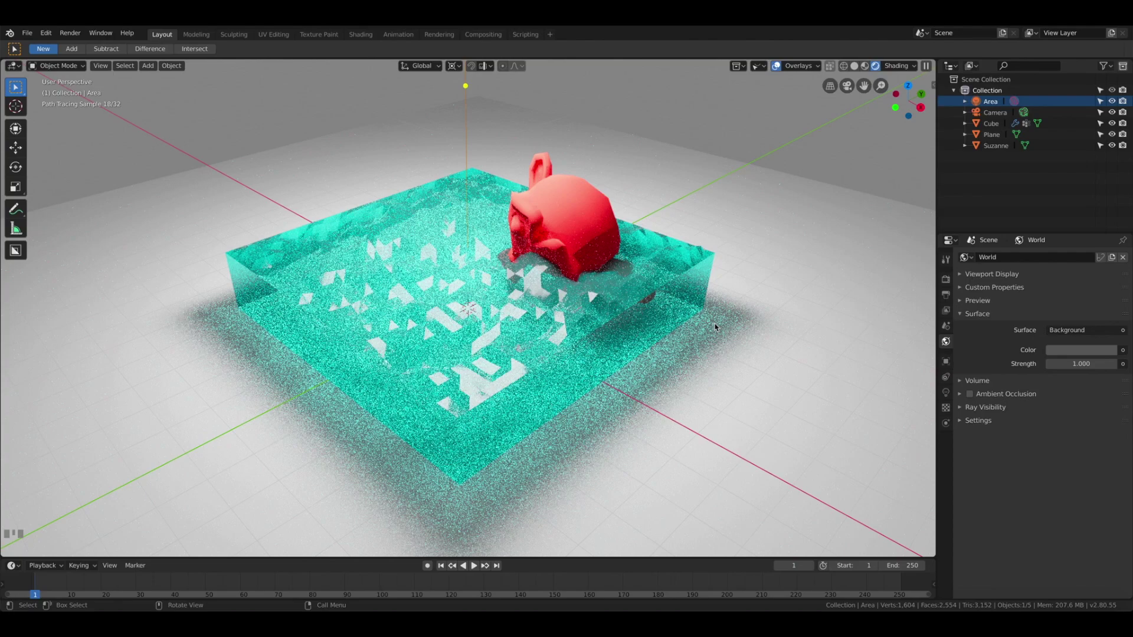
Add a new area light, raise it along Z and tilt it about X
key("shift+a")
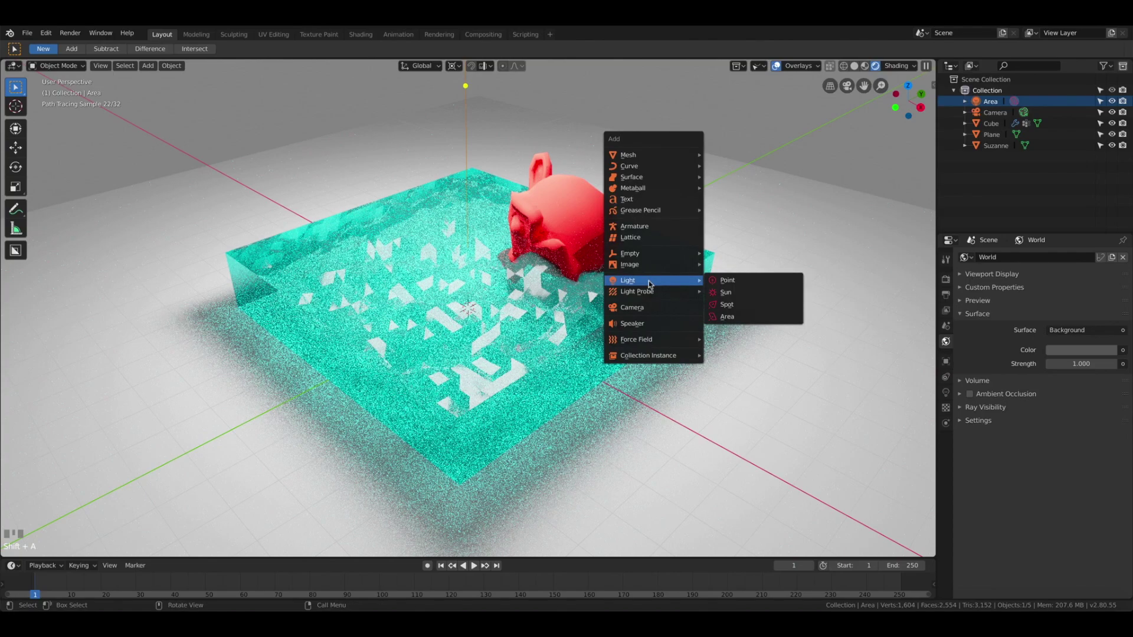
left_click(727, 317)
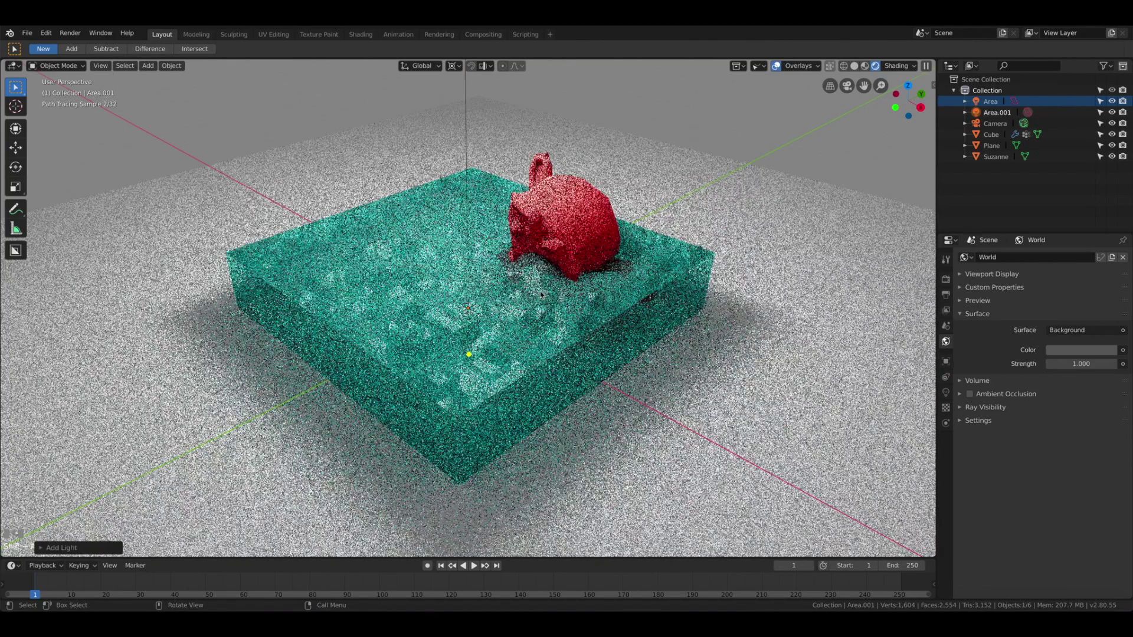
key("g")
key("z")
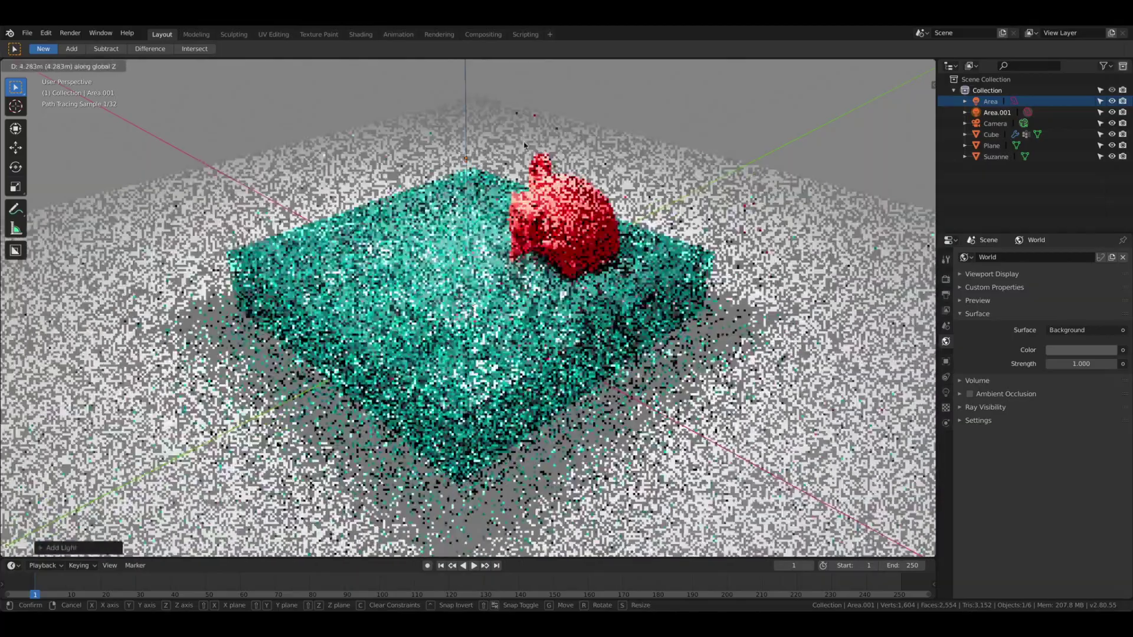
left_click(523, 144)
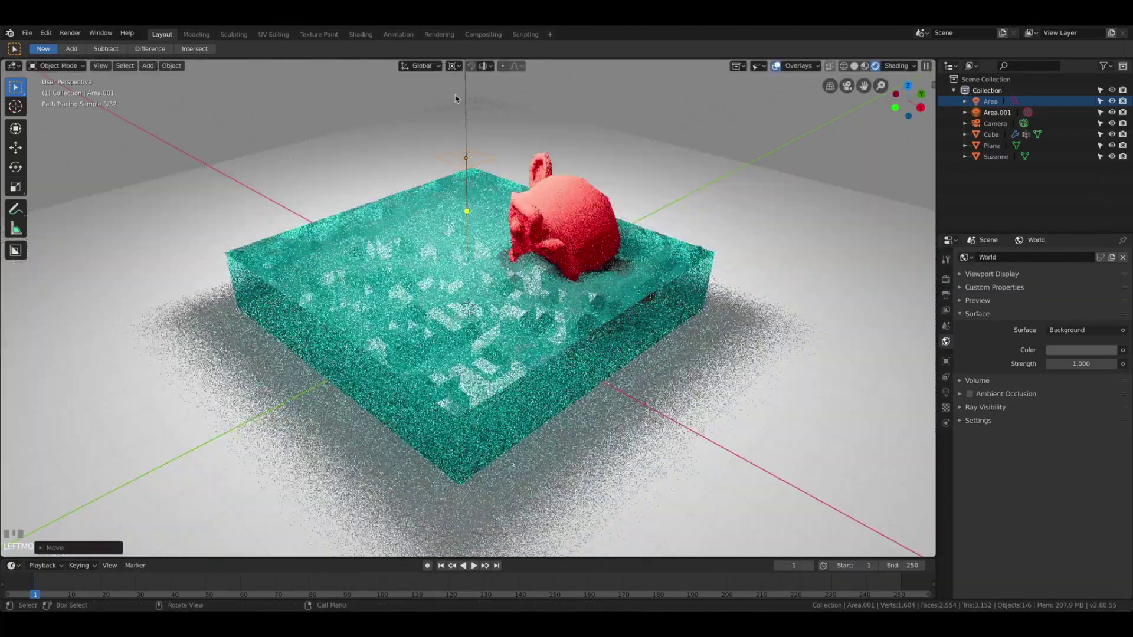
key("r")
key("x")
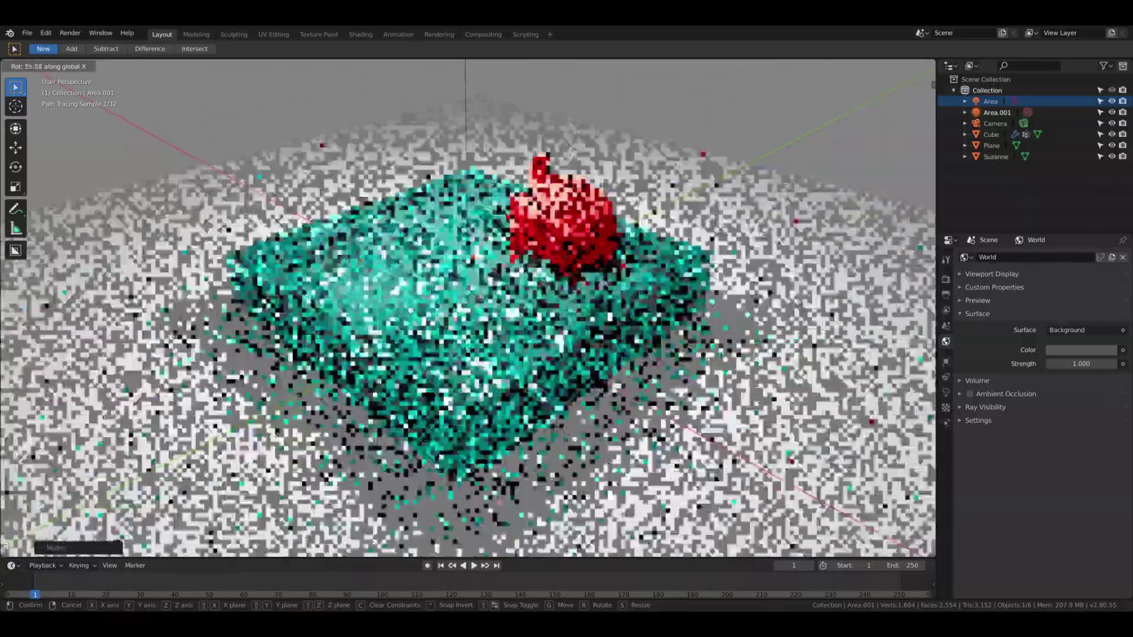
left_click(395, 279)
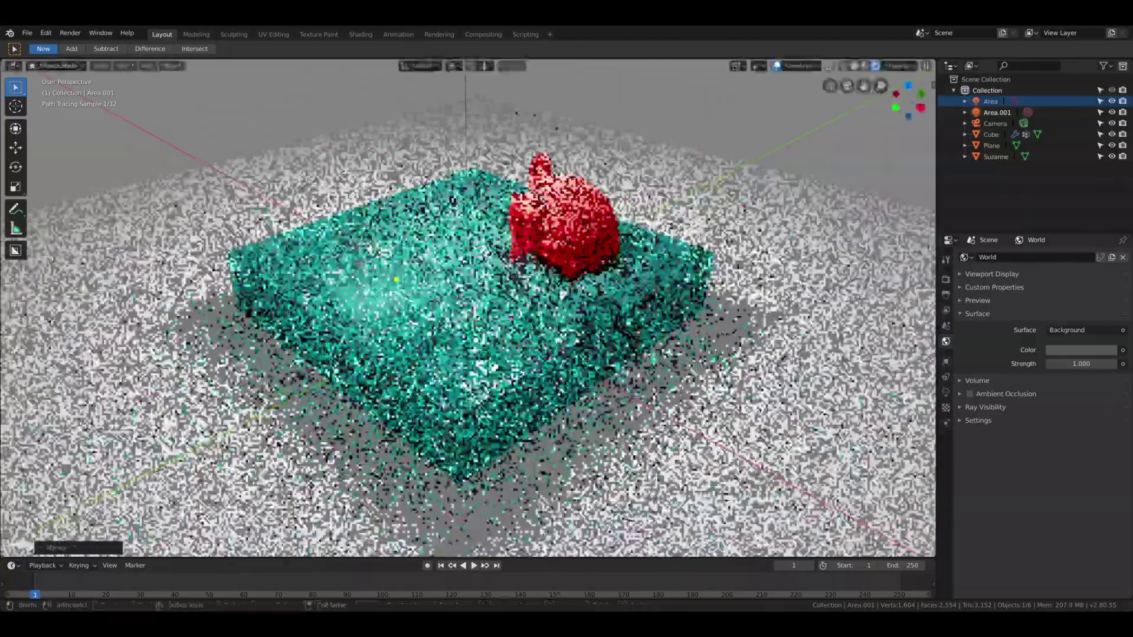
Turn the light about Z and place it above and left of the water block
key("r")
key("z")
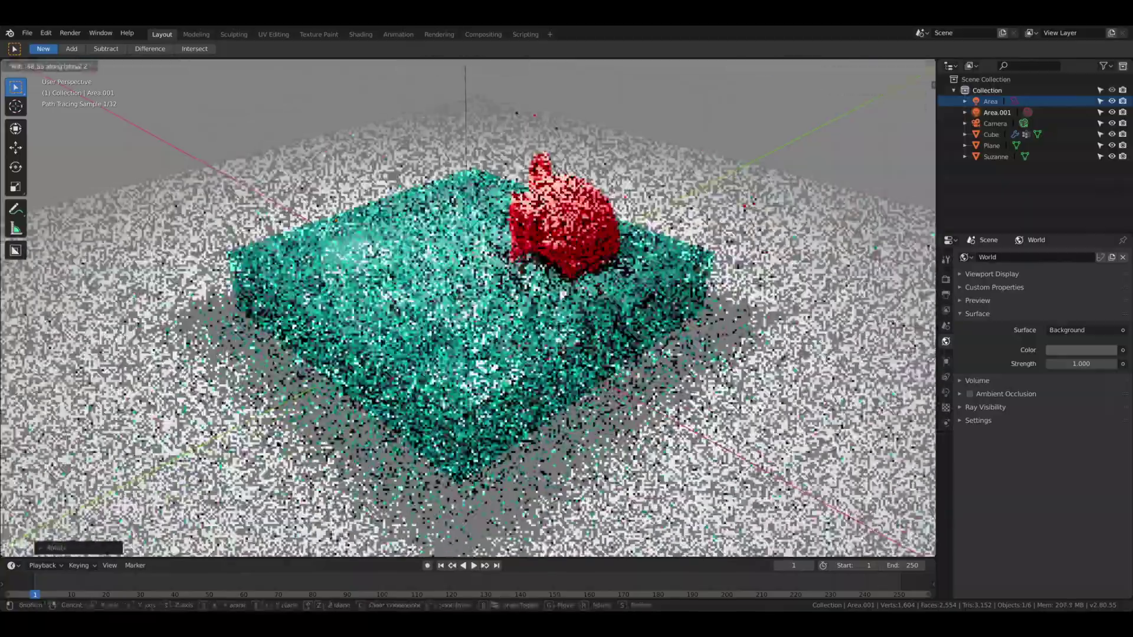
left_click(427, 192)
key("g")
key("z")
key("z")
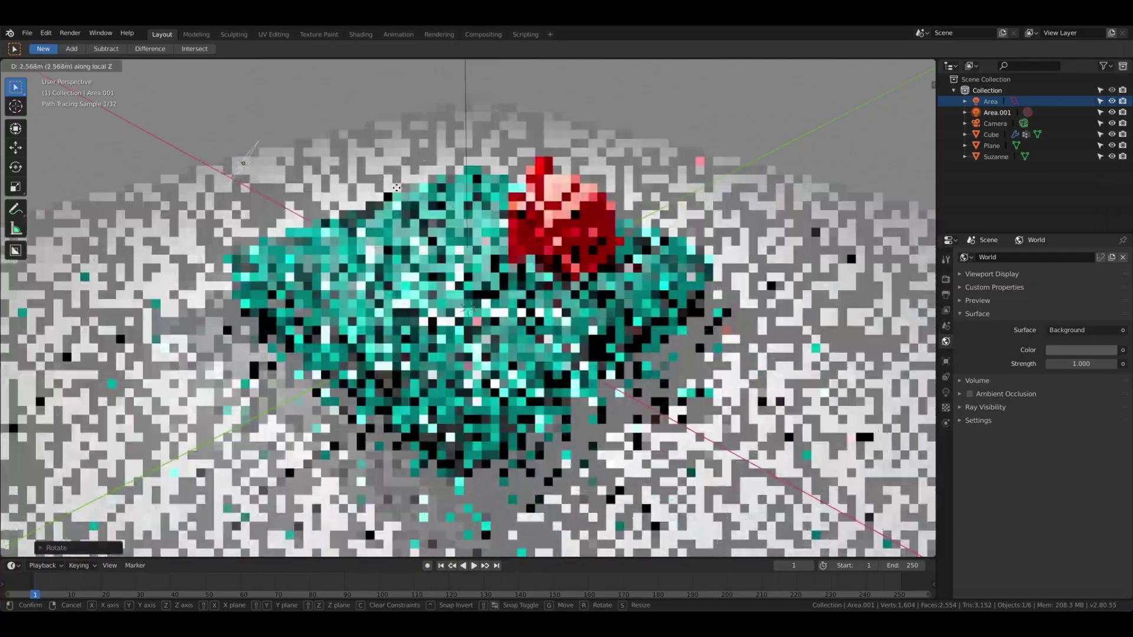
left_click(427, 192)
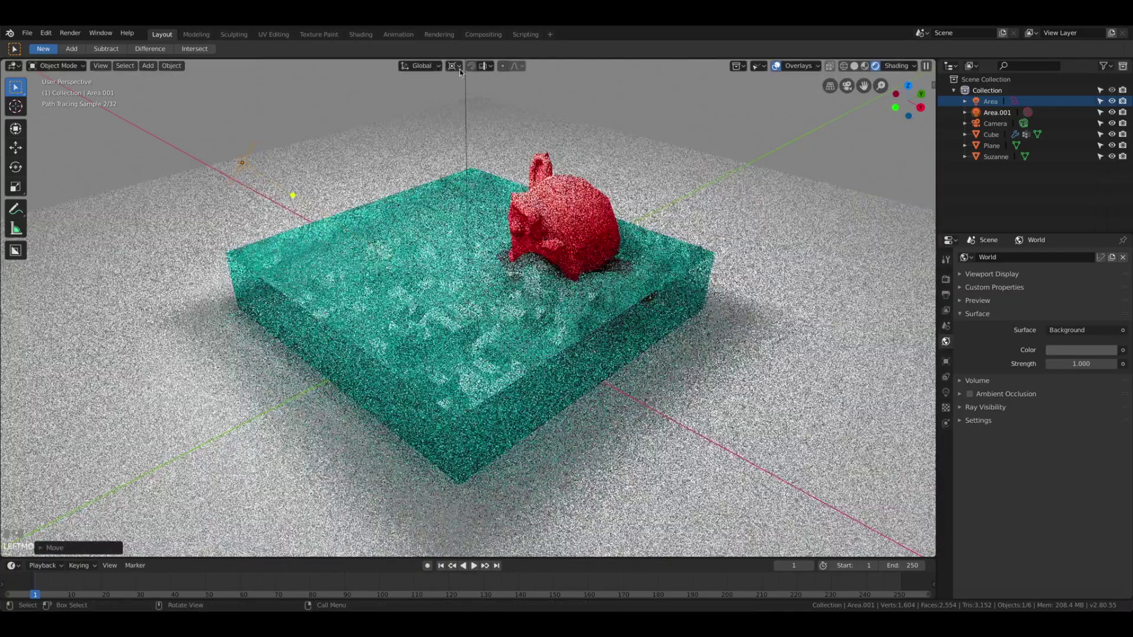
left_click(456, 66)
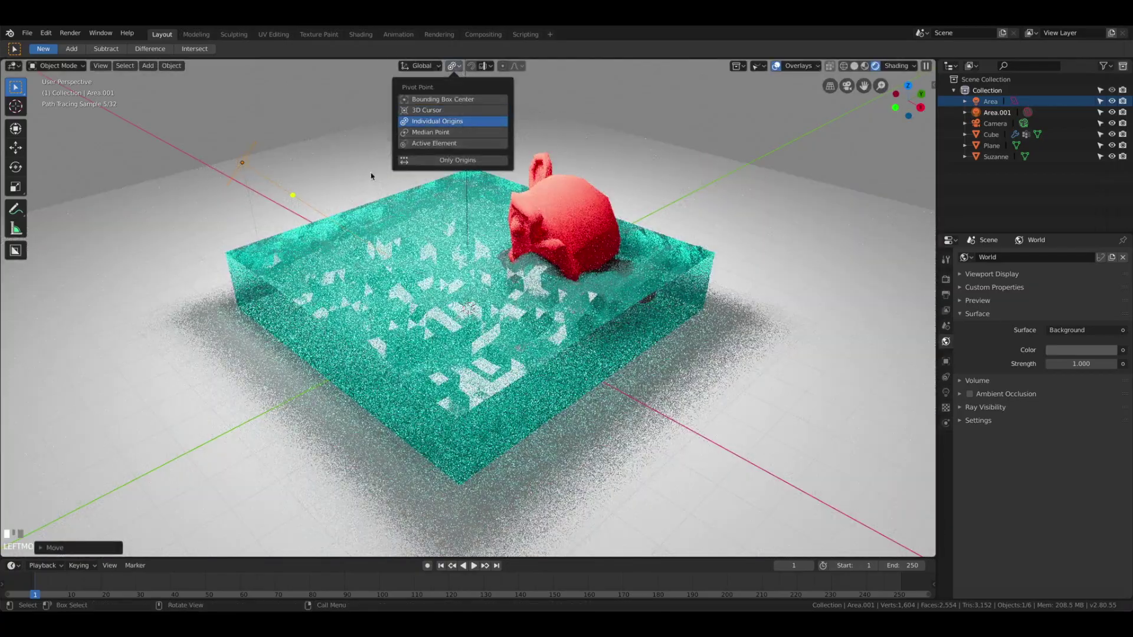
key("g")
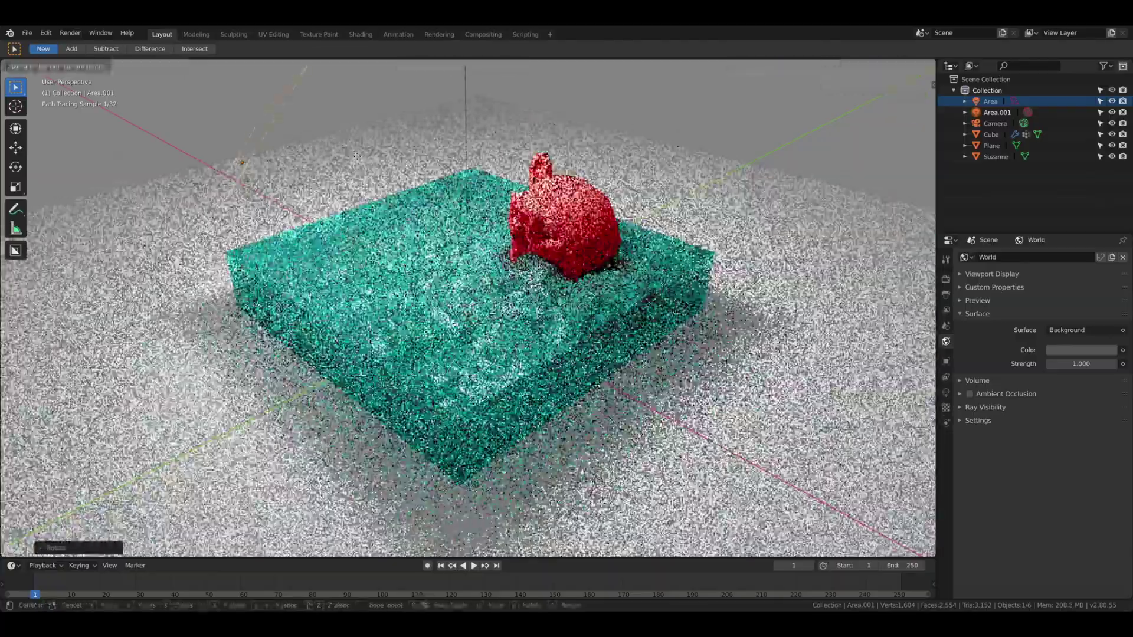
left_click(362, 174)
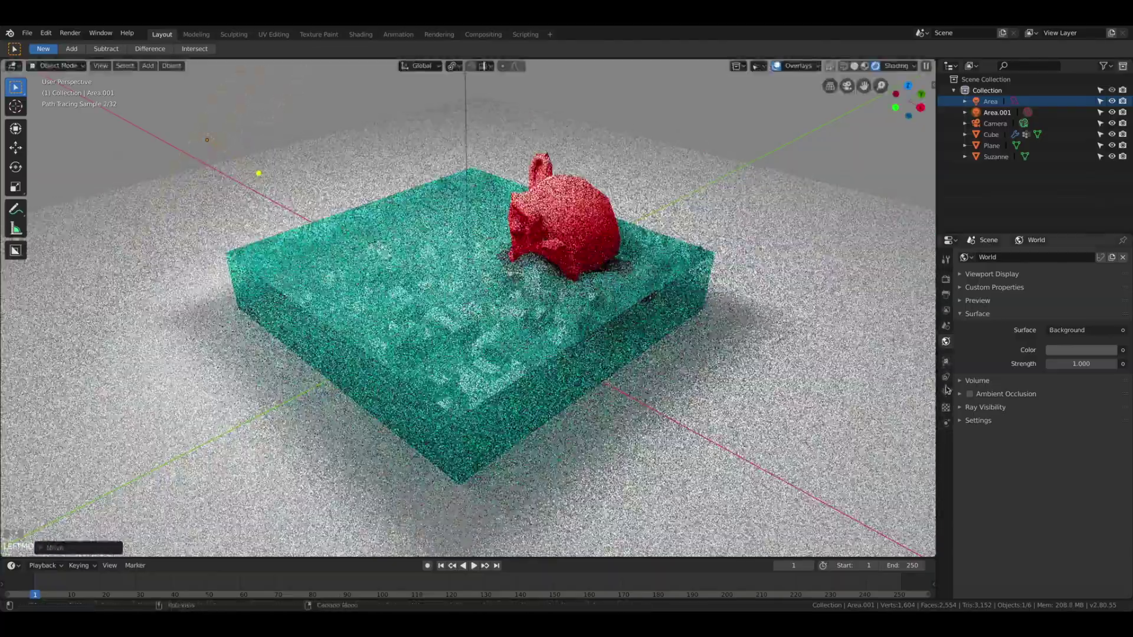
Tint the new light orange with strength 2000, then duplicate it in place
left_click(945, 392)
left_click(1072, 445)
left_click_drag(1050, 346, 1045, 343)
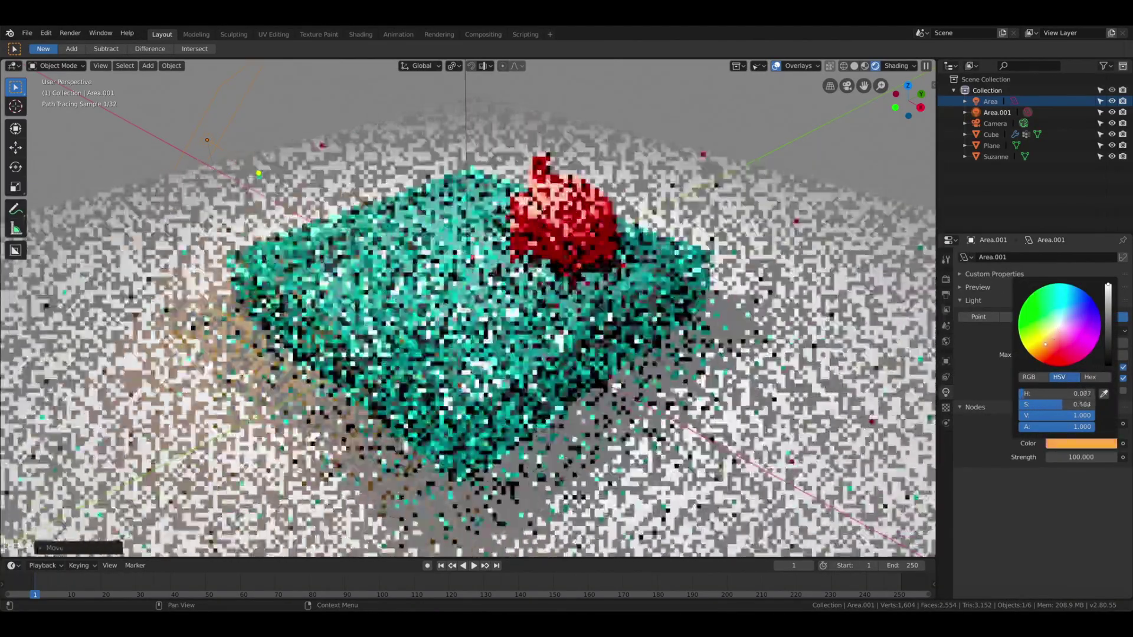
left_click(1069, 457)
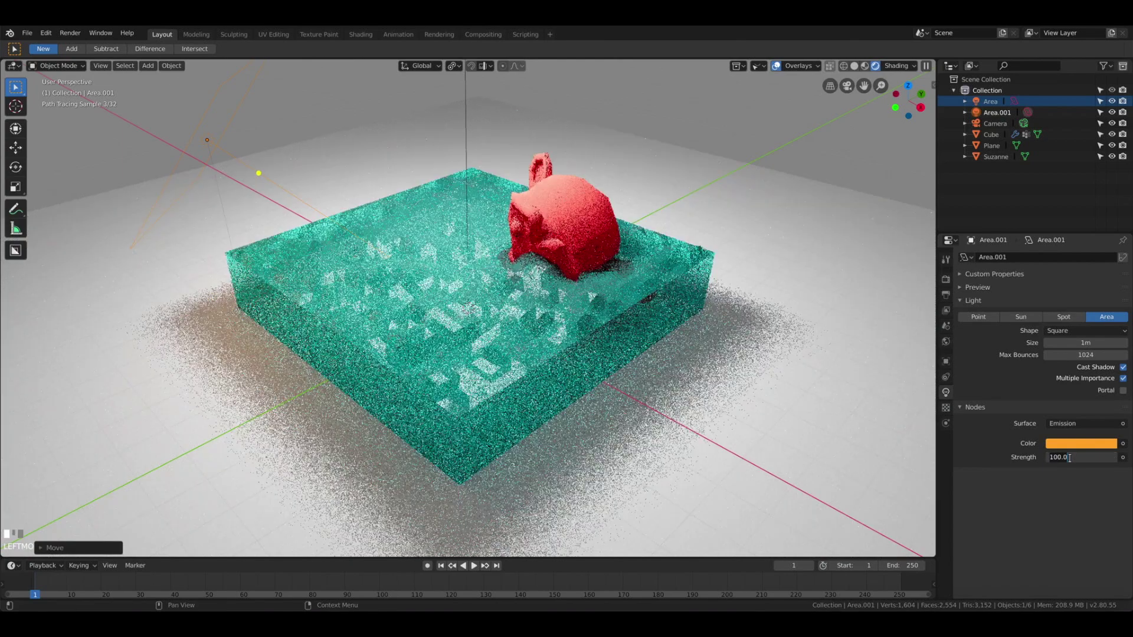
type("500")
key("Return")
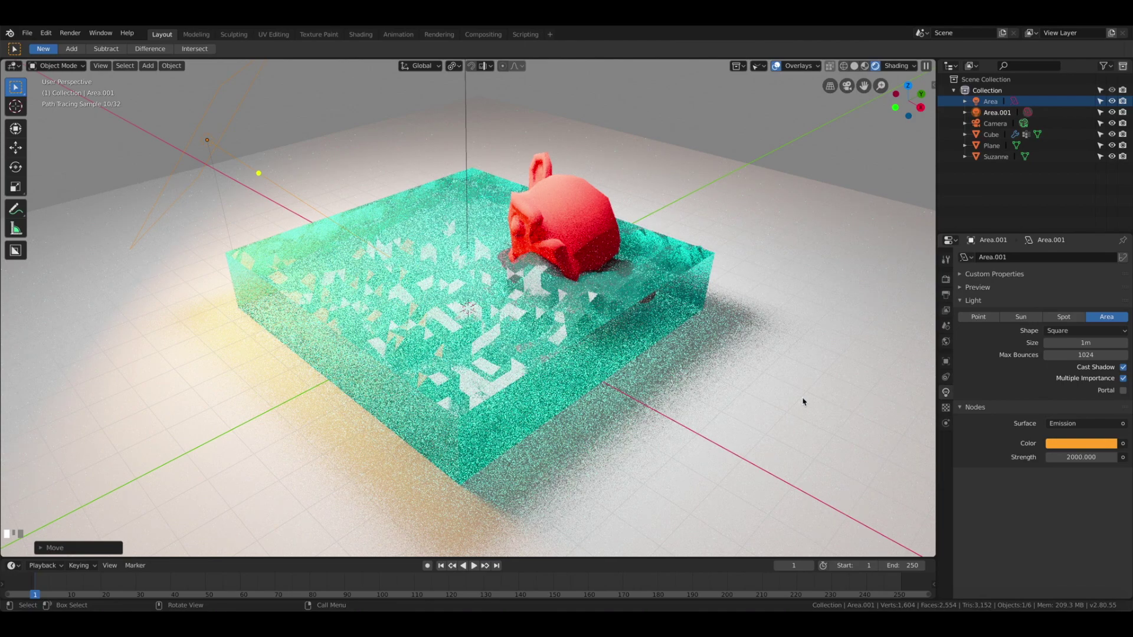
key("shift+d")
right_click(247, 162)
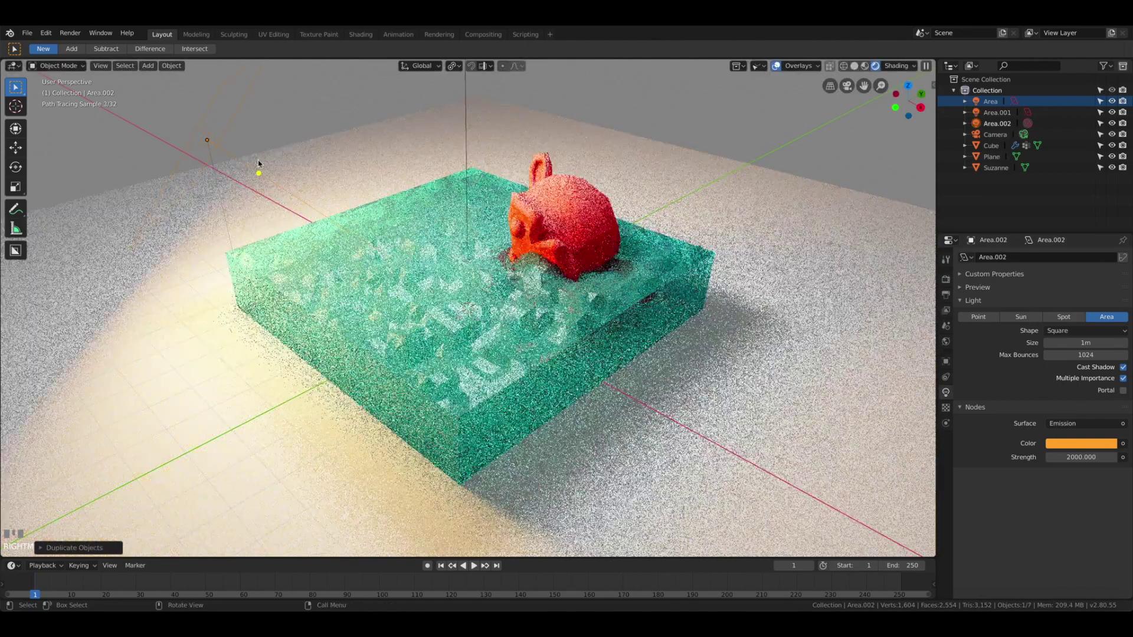
Swing the duplicate light about -30° around the 3D cursor to the other side
key("r")
key("z")
left_click(468, 312)
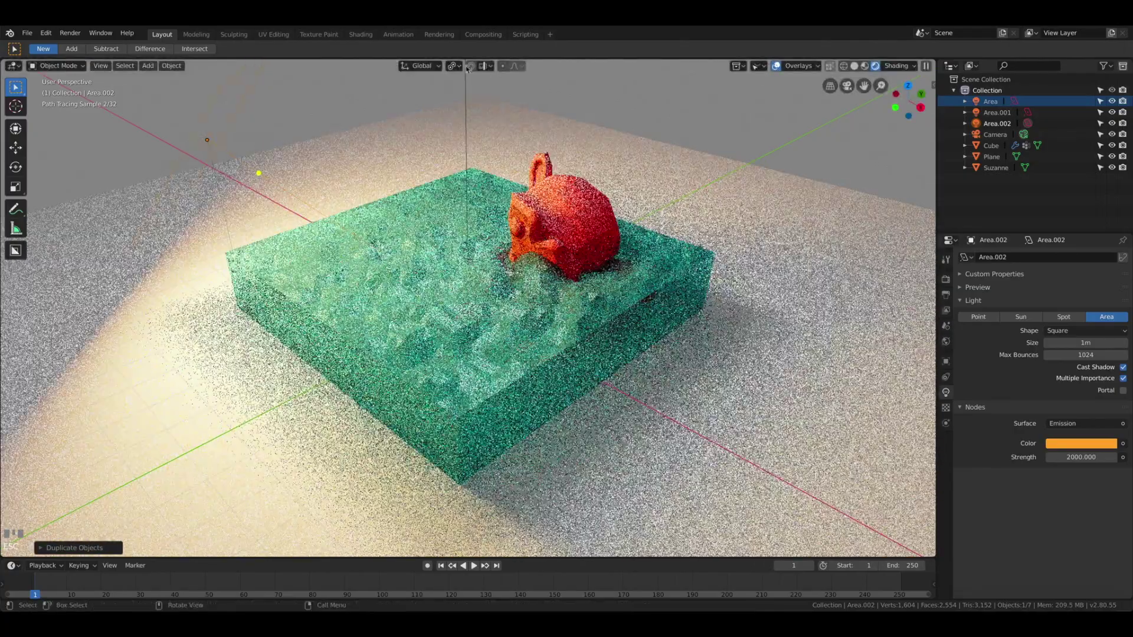
left_click(453, 66)
left_click(429, 110)
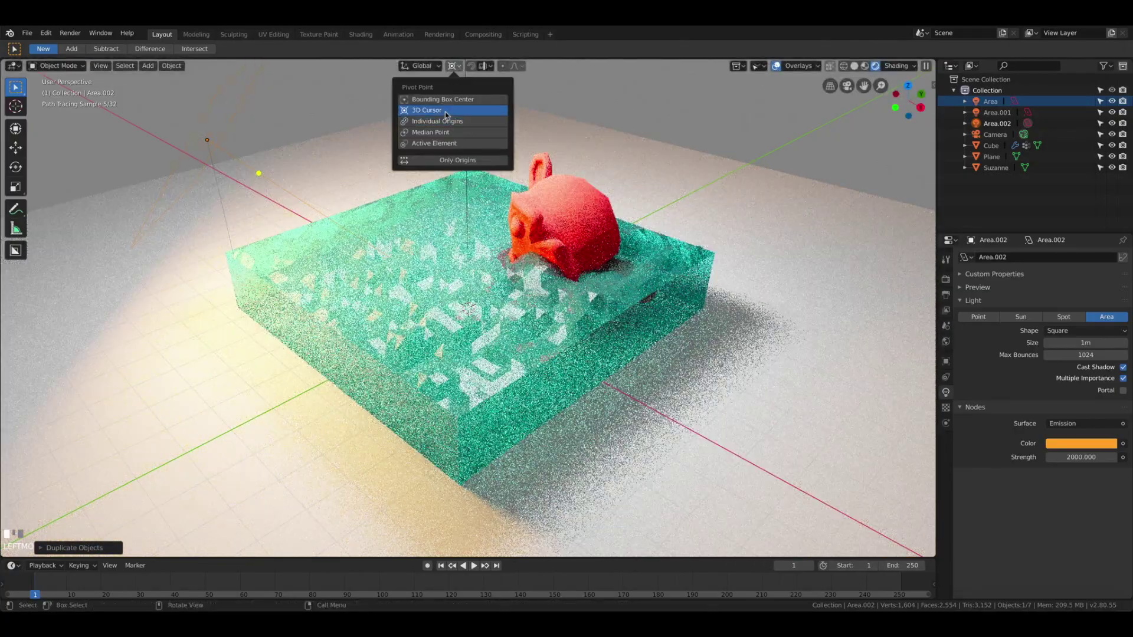
key("r")
key("z")
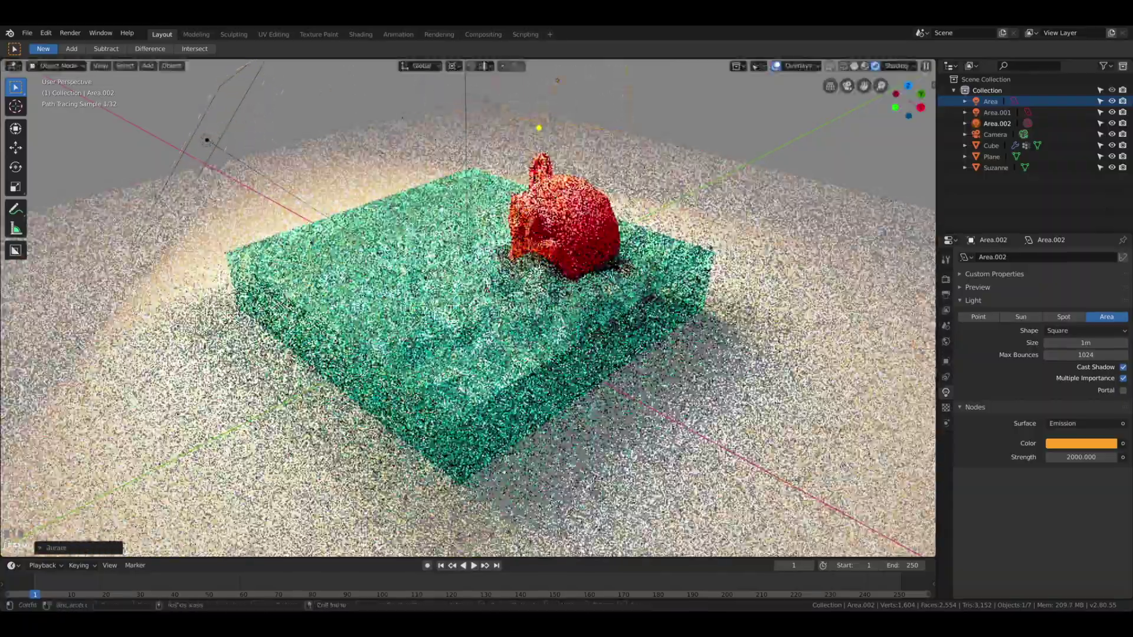
key("Return")
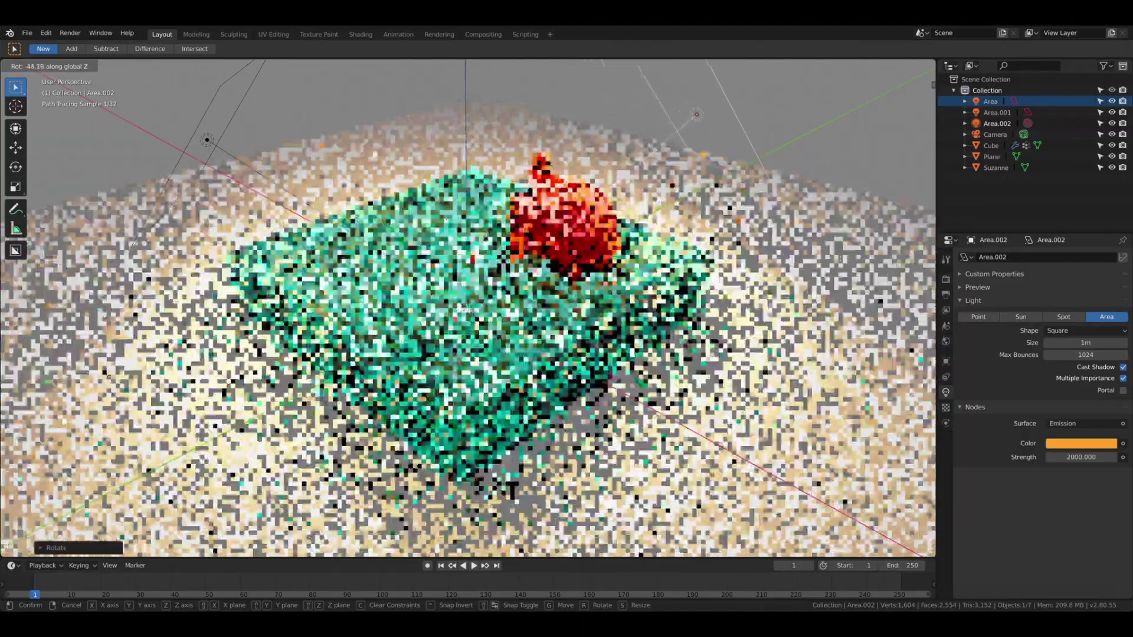
key("Return")
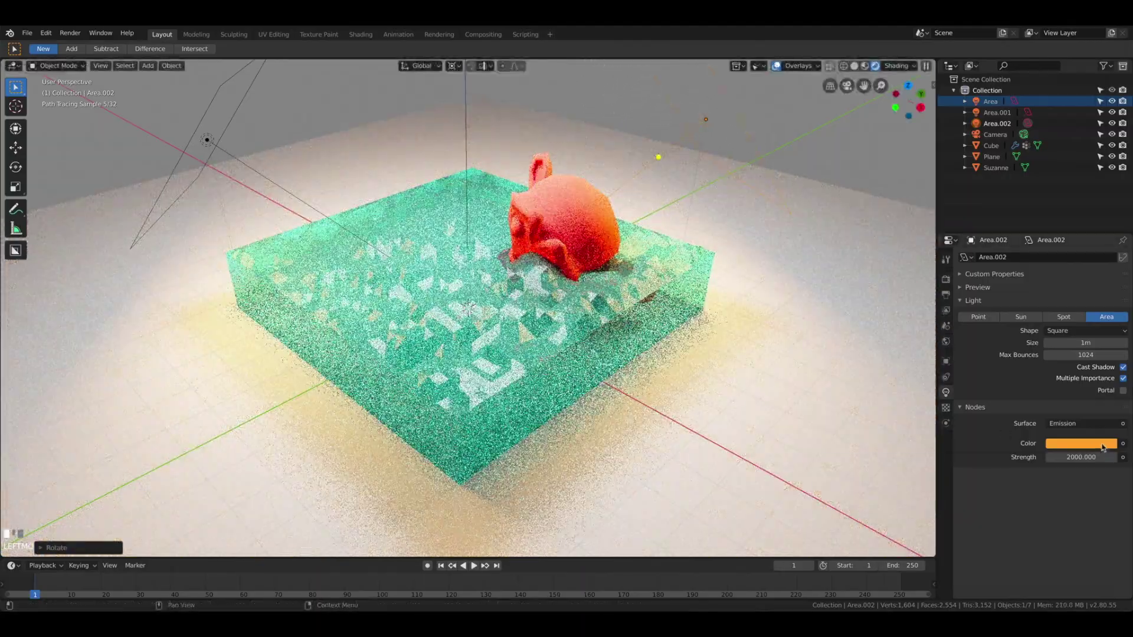
Colour the duplicate light cyan and show the Render properties
left_click(1086, 444)
left_click(1063, 314)
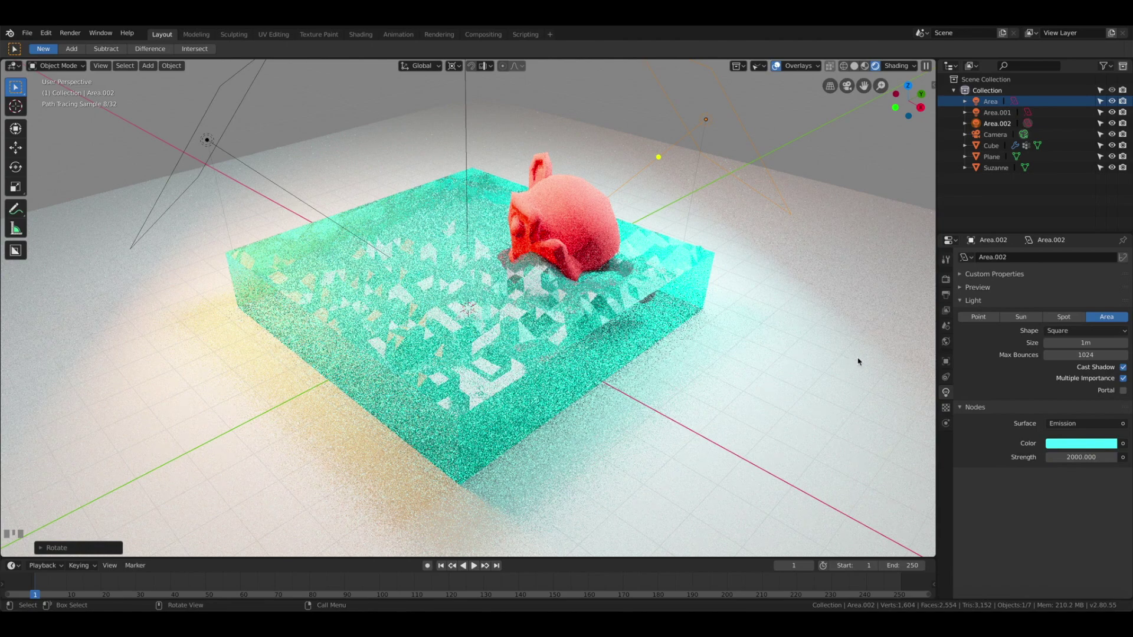
left_click(946, 278)
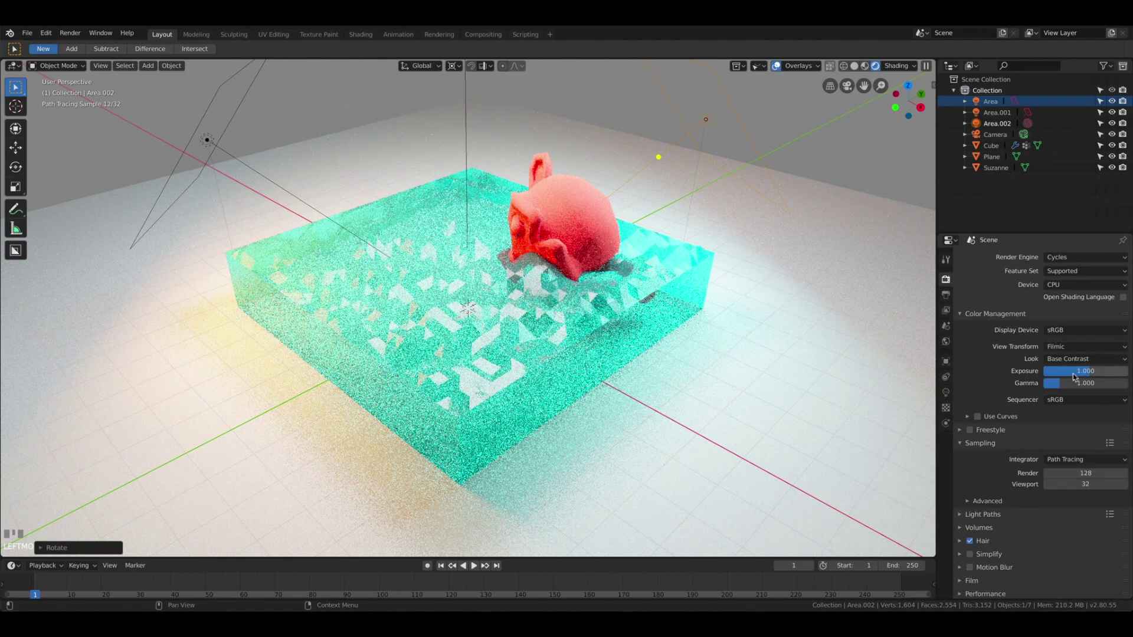
Lower the Color Management Exposure to 0.5
left_click(1092, 372)
type(".7")
key("Return")
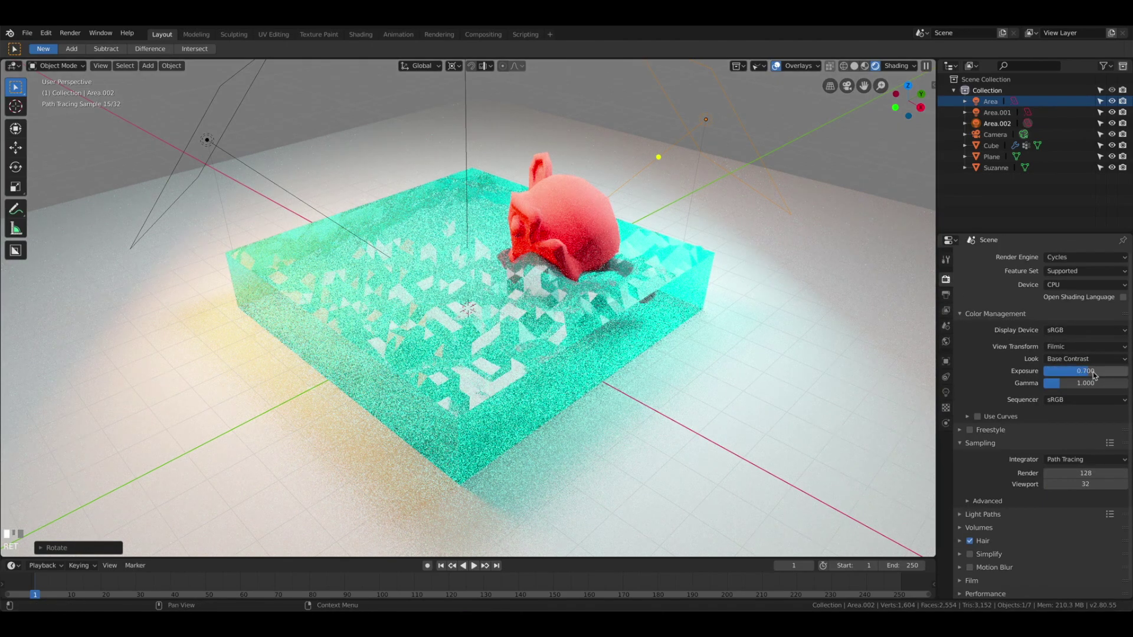
left_click(1093, 374)
type(".5")
key("Return")
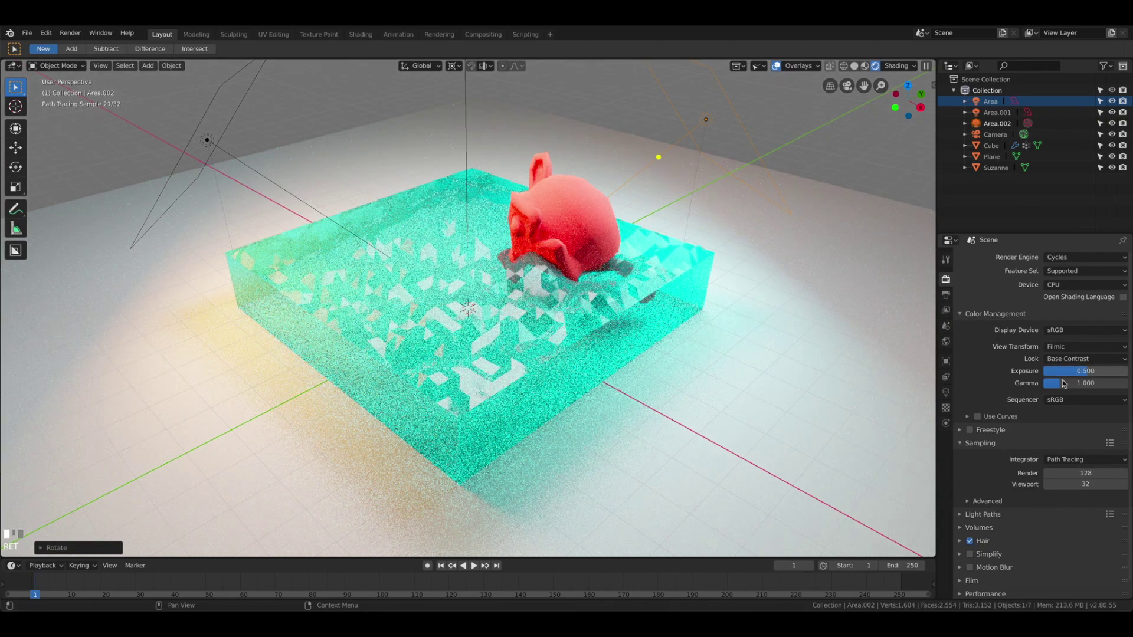
Darken the world background colour further to a value of 0.353
left_click(946, 343)
left_click(1051, 351)
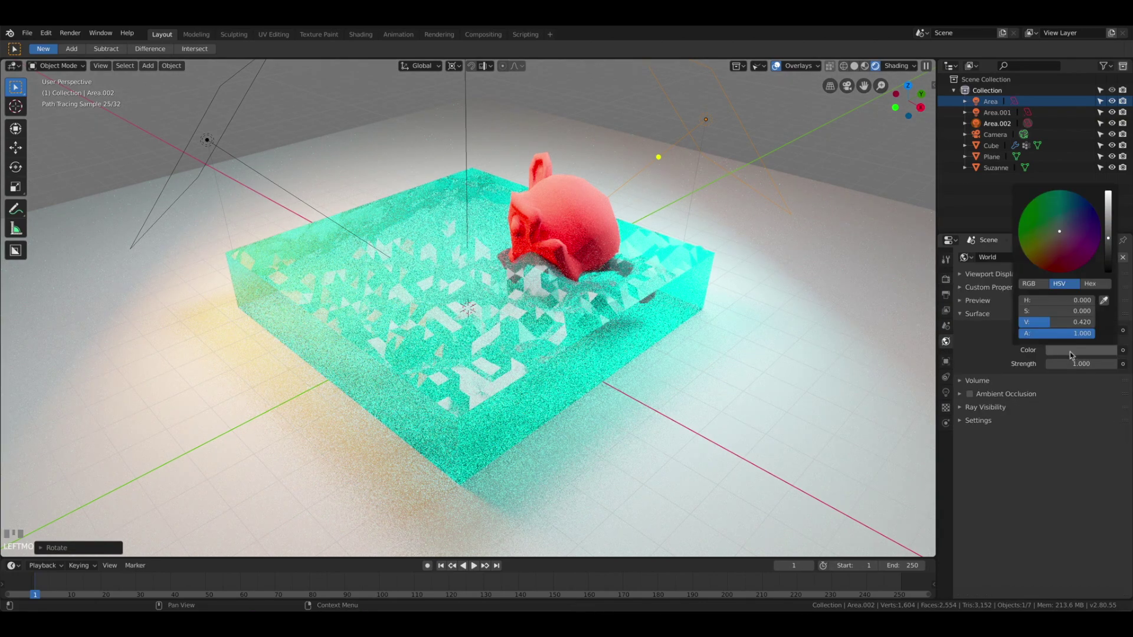
left_click(1108, 242)
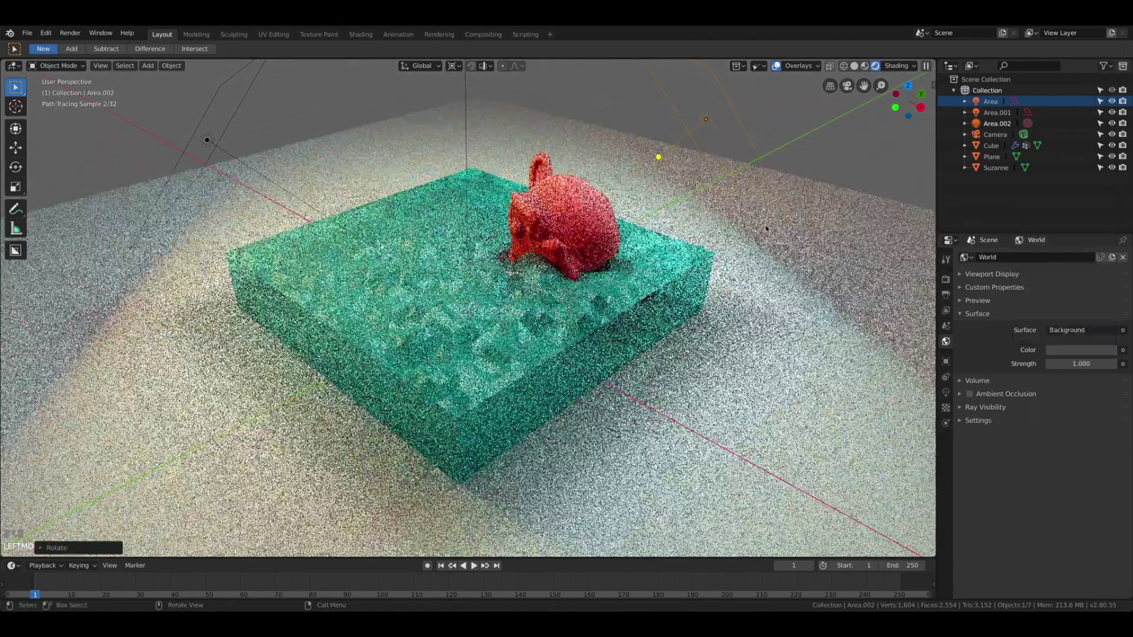